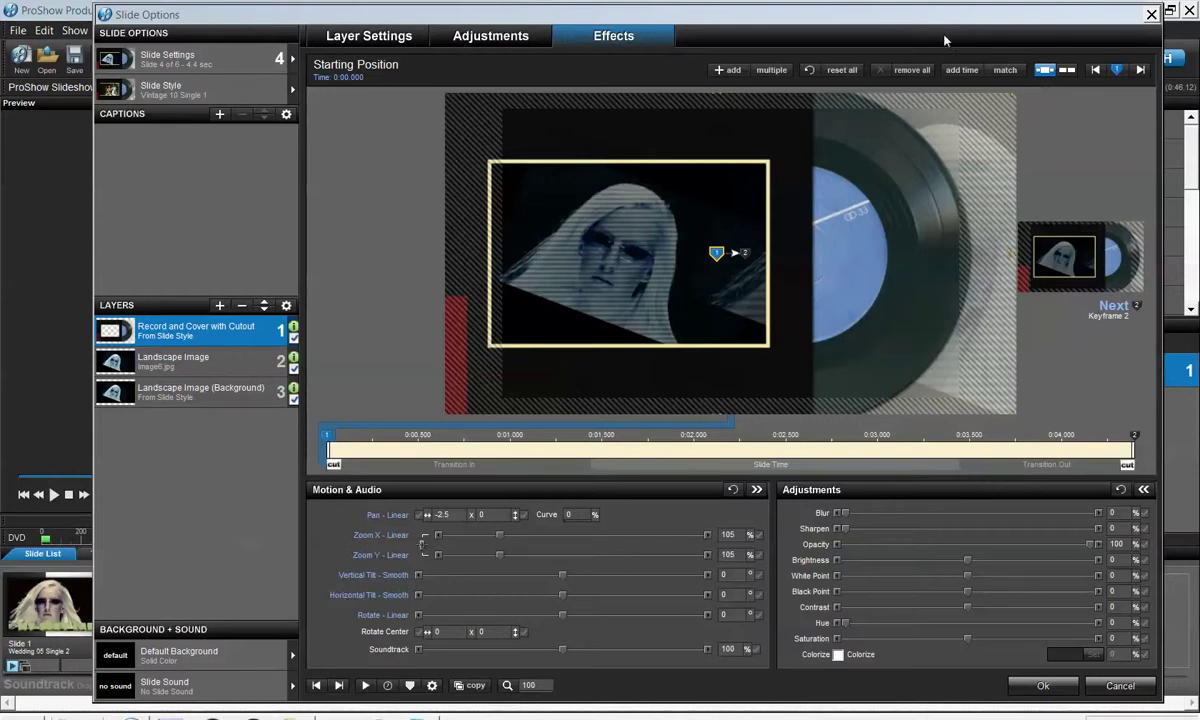
Close slide 4's Slide Options to return to the six-slide, 46.12-second show
{"action": "left_click", "coordinate": [1151, 14]}
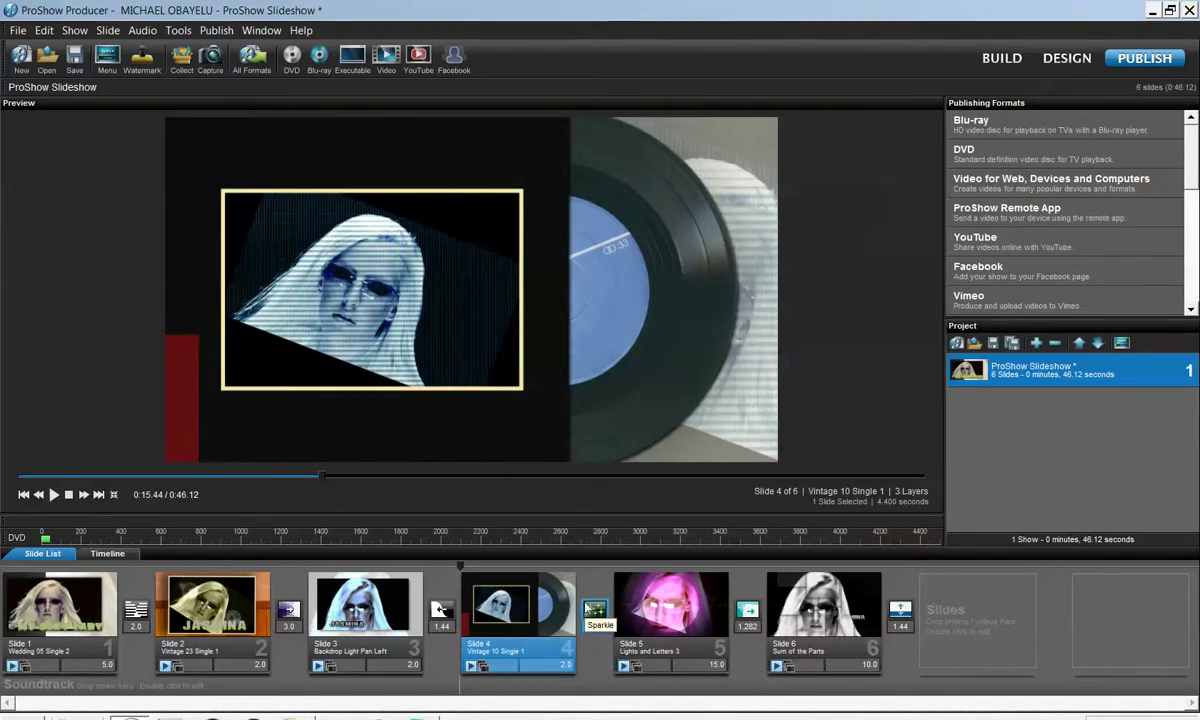
Reopen slide 4's options, lock and unlock its timing, then return to Slide Style
{"action": "double_click", "coordinate": [527, 606]}
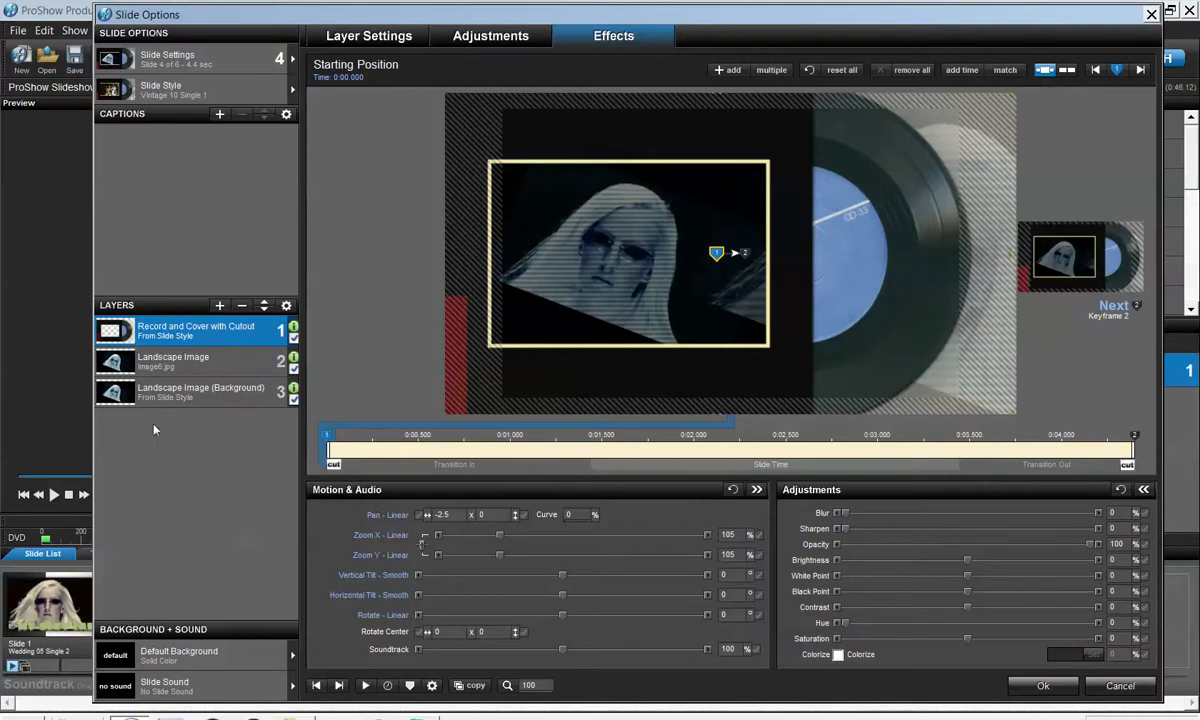
{"action": "left_click", "coordinate": [164, 57]}
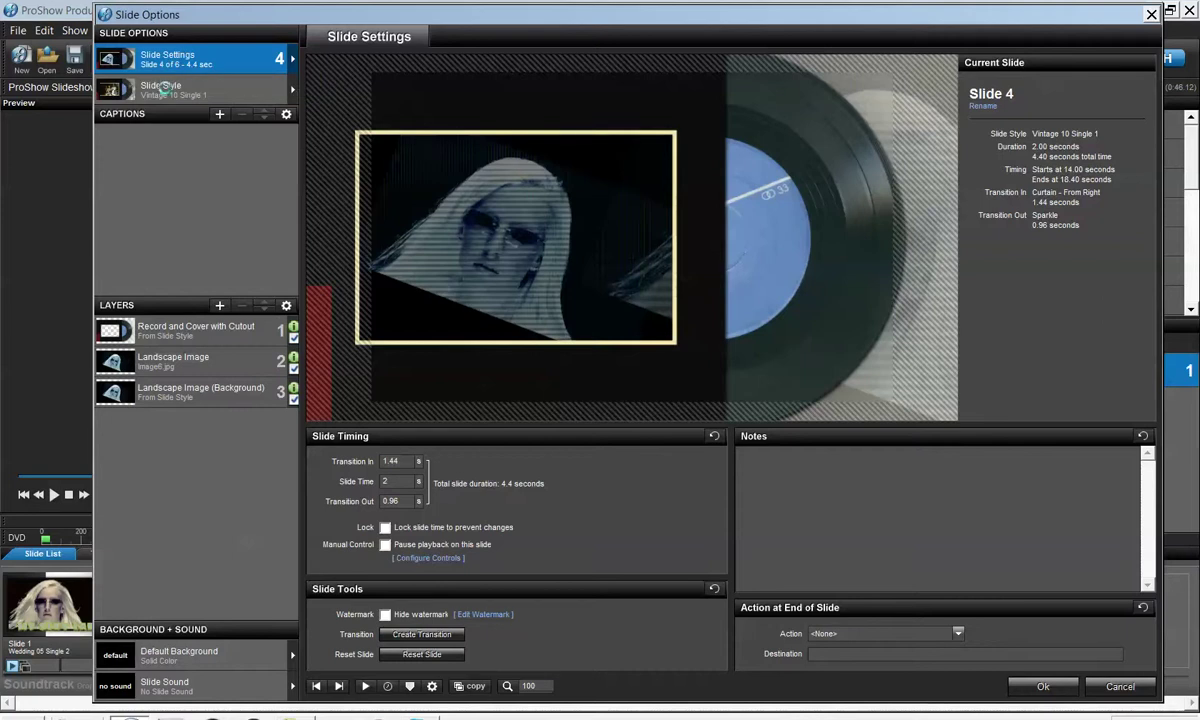
{"action": "left_click", "coordinate": [167, 94]}
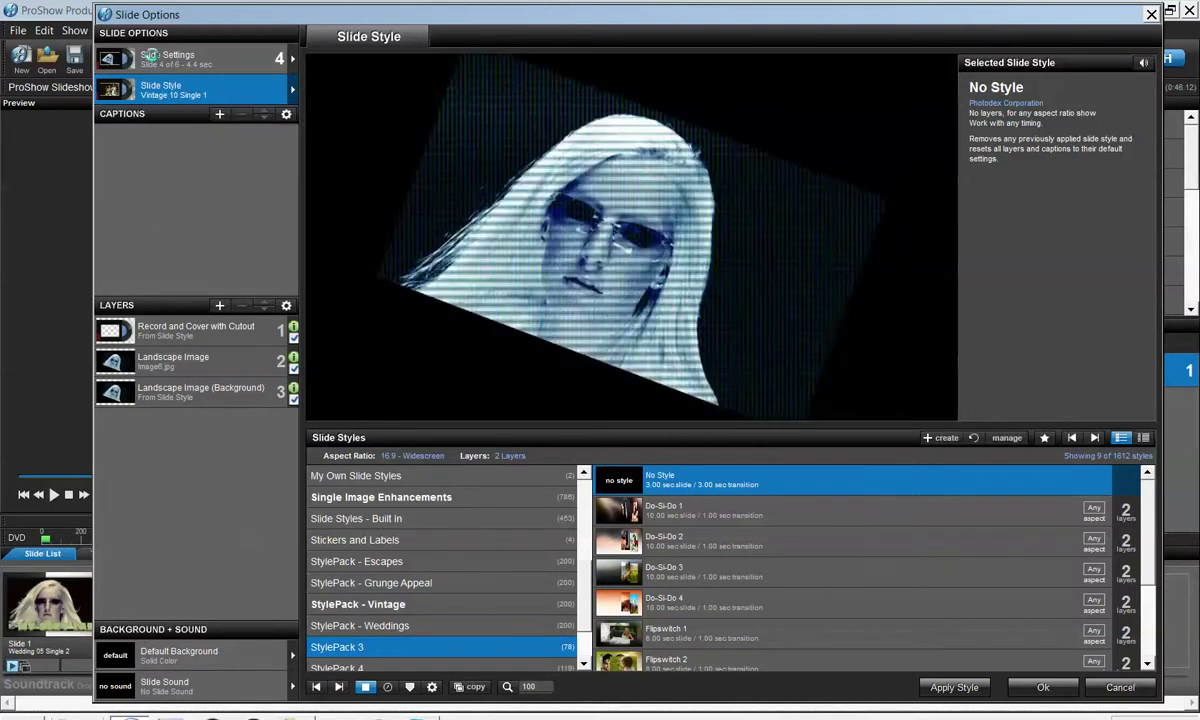
{"action": "left_click", "coordinate": [151, 59]}
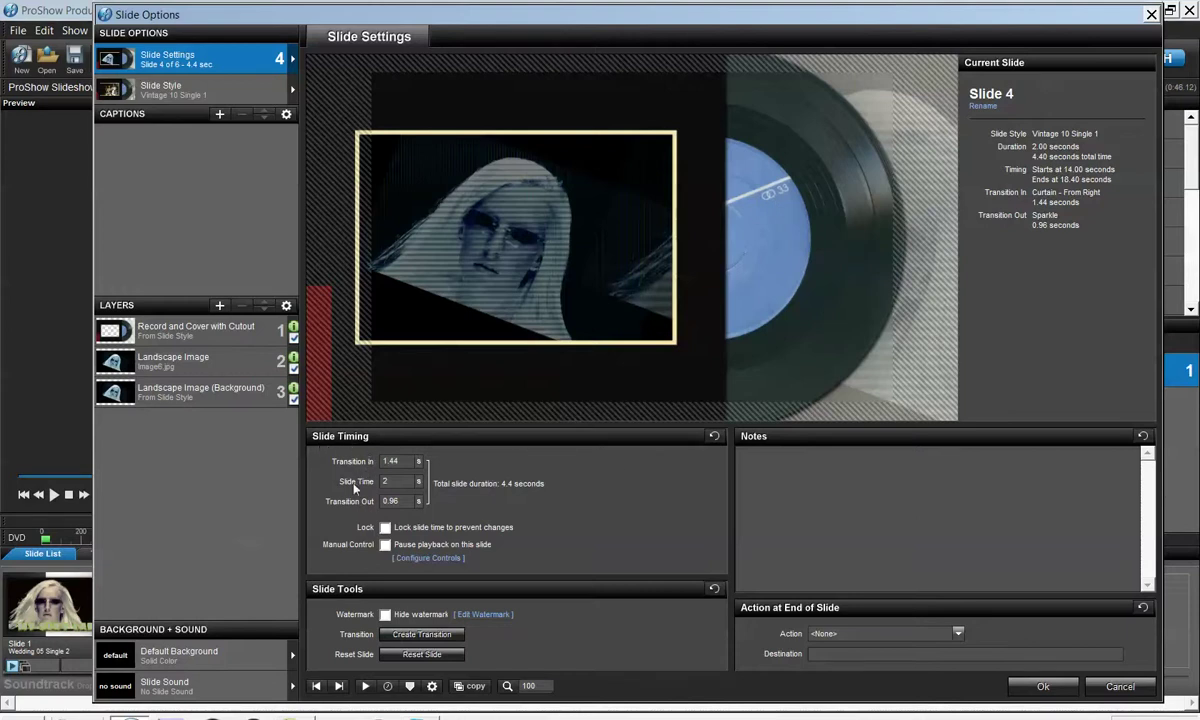
{"action": "left_click", "coordinate": [385, 527]}
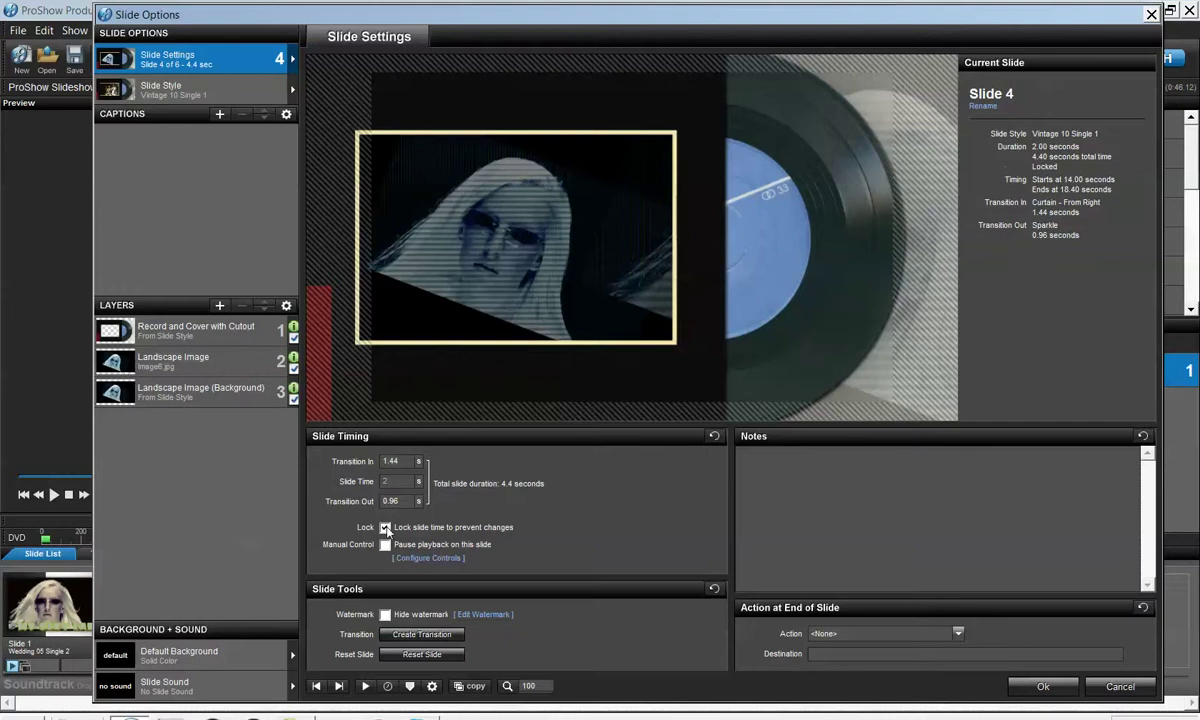
{"action": "left_click", "coordinate": [385, 527]}
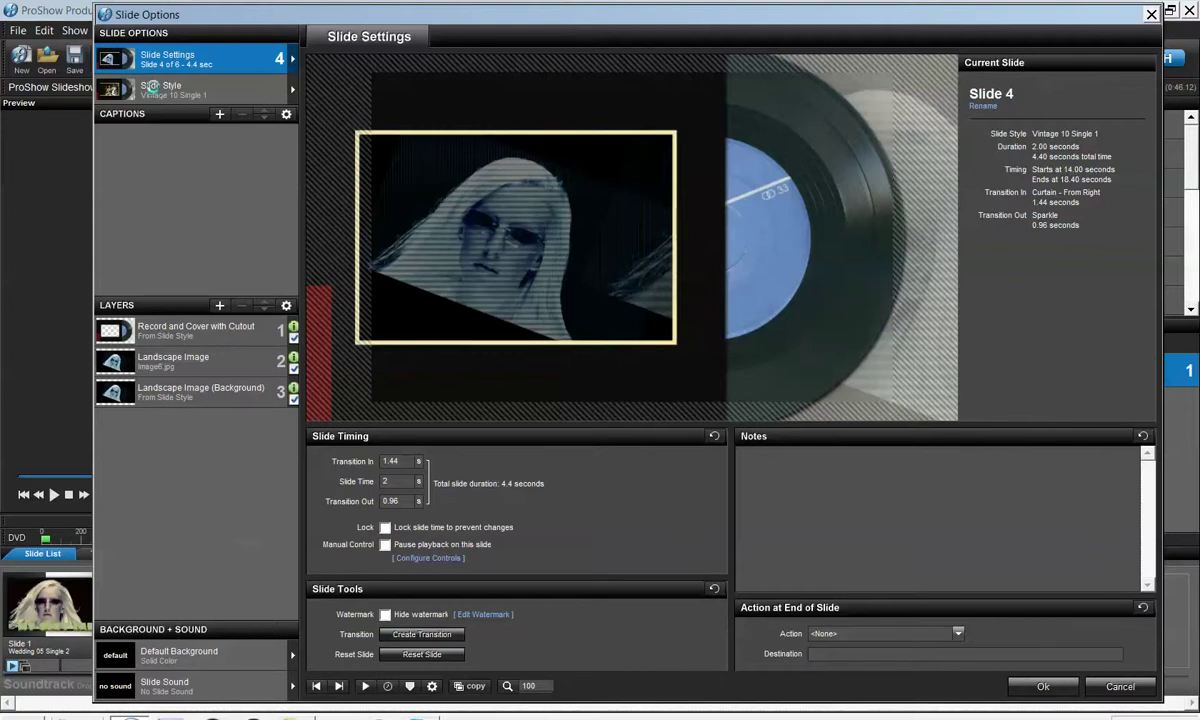
{"action": "left_click", "coordinate": [152, 89]}
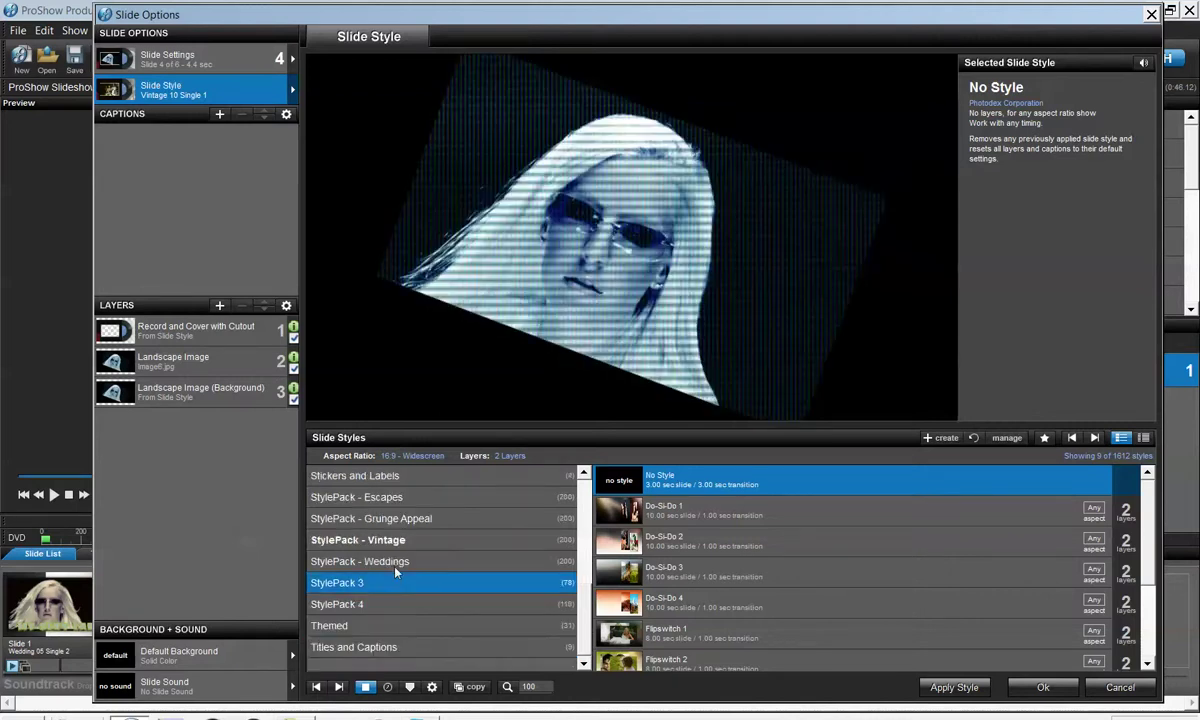
Filter styles to Any Number of Layers and preview Aperture 2, then Figure and Ground
{"action": "scroll", "coordinate": [394, 571], "scroll_direction": "up", "scroll_amount": 5}
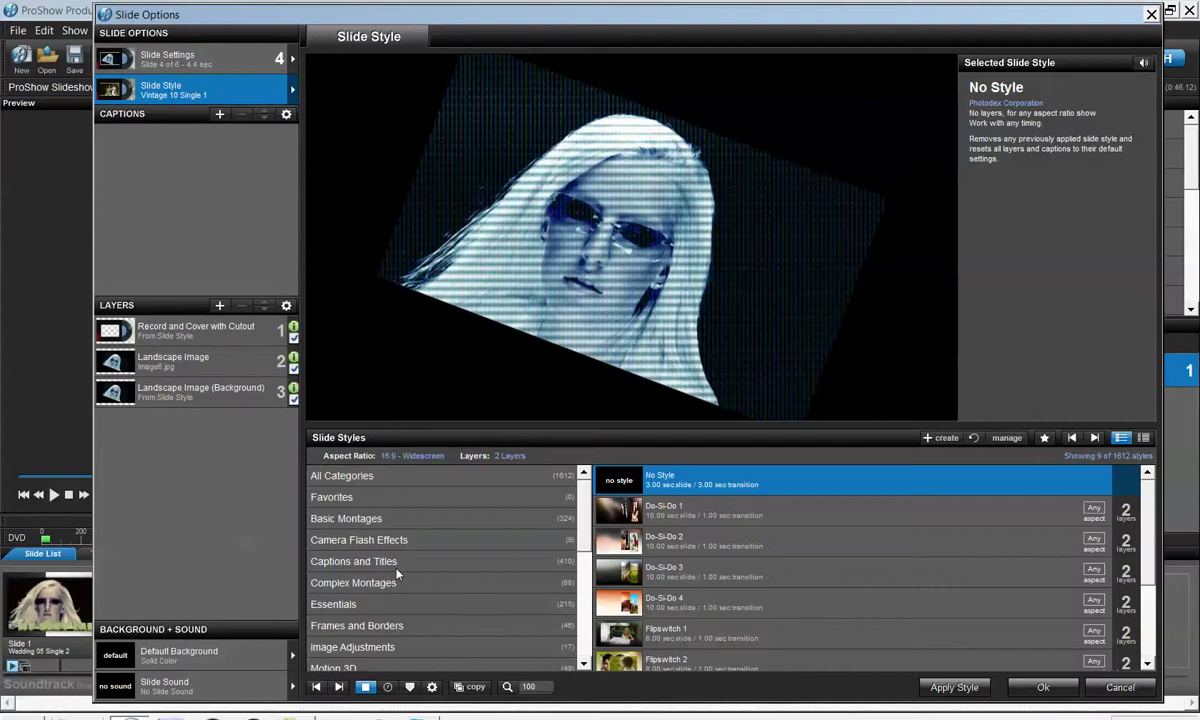
{"action": "left_click", "coordinate": [505, 458]}
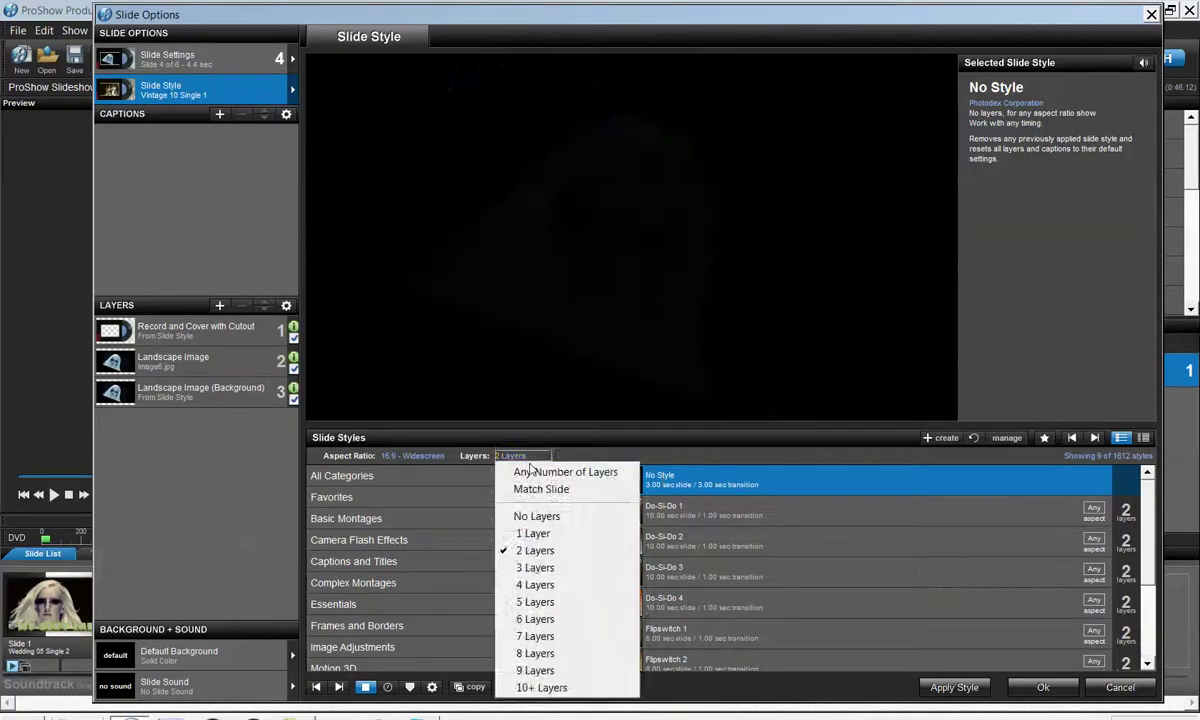
{"action": "left_click", "coordinate": [527, 472]}
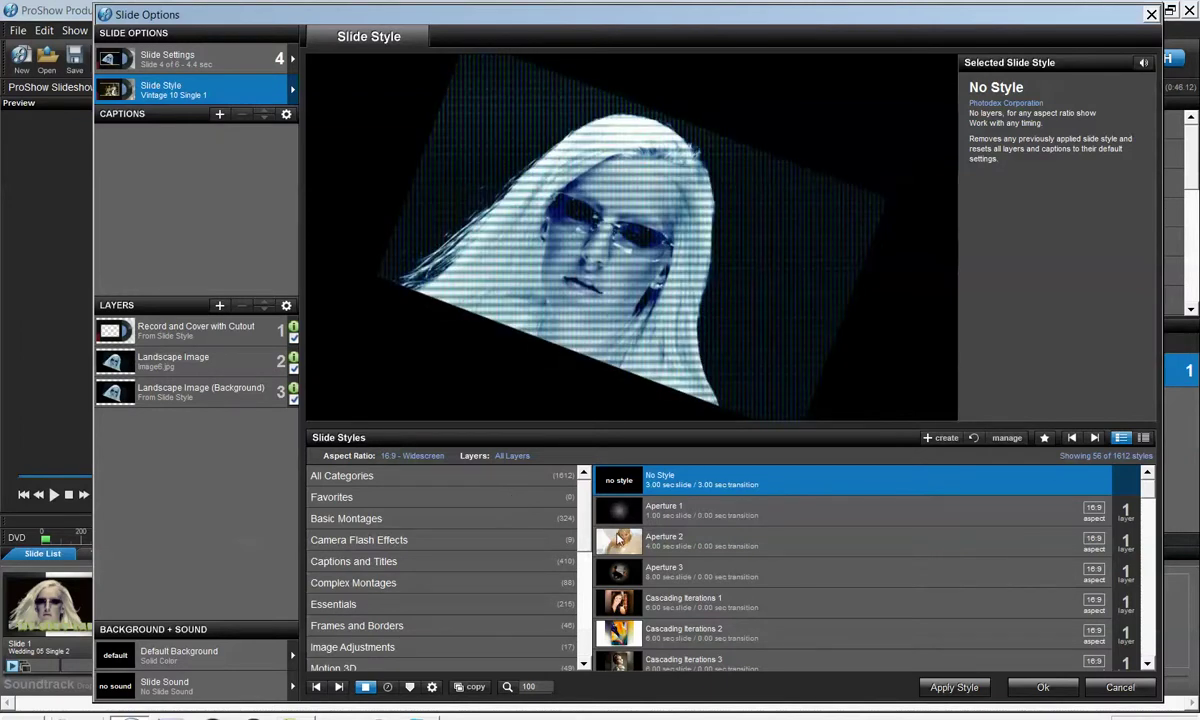
{"action": "key", "text": "Down"}
{"action": "key", "text": "Down"}
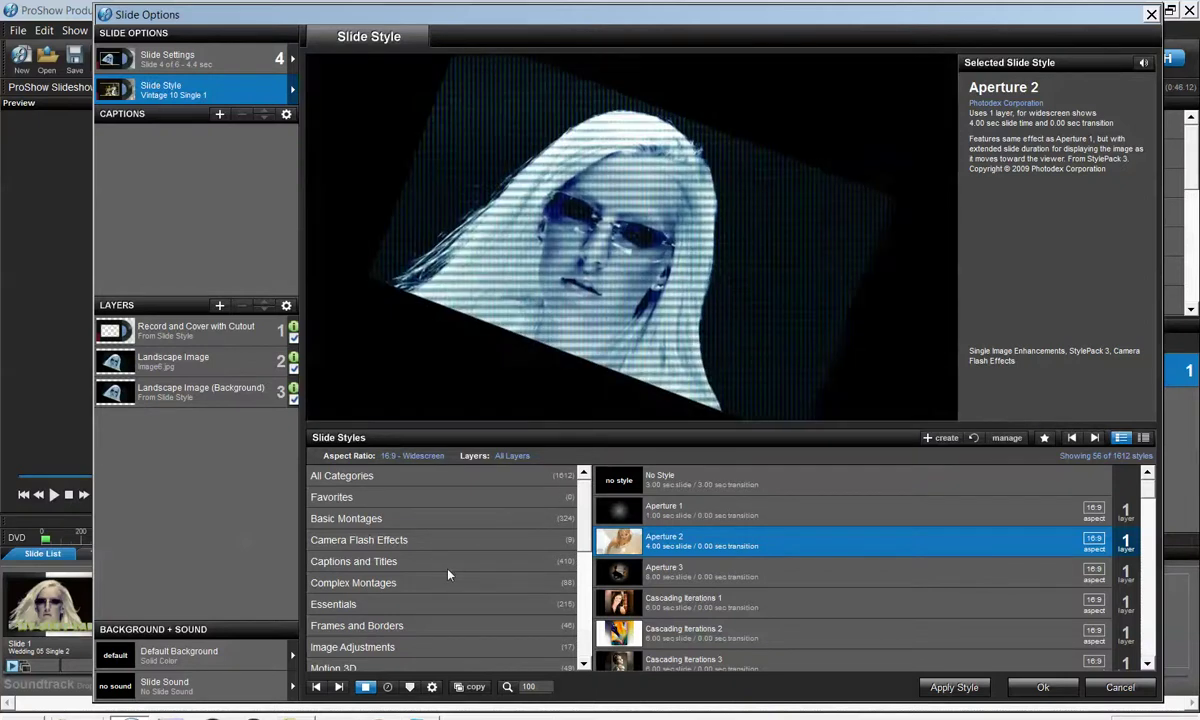
{"action": "scroll", "coordinate": [449, 578], "scroll_direction": "down", "scroll_amount": 10}
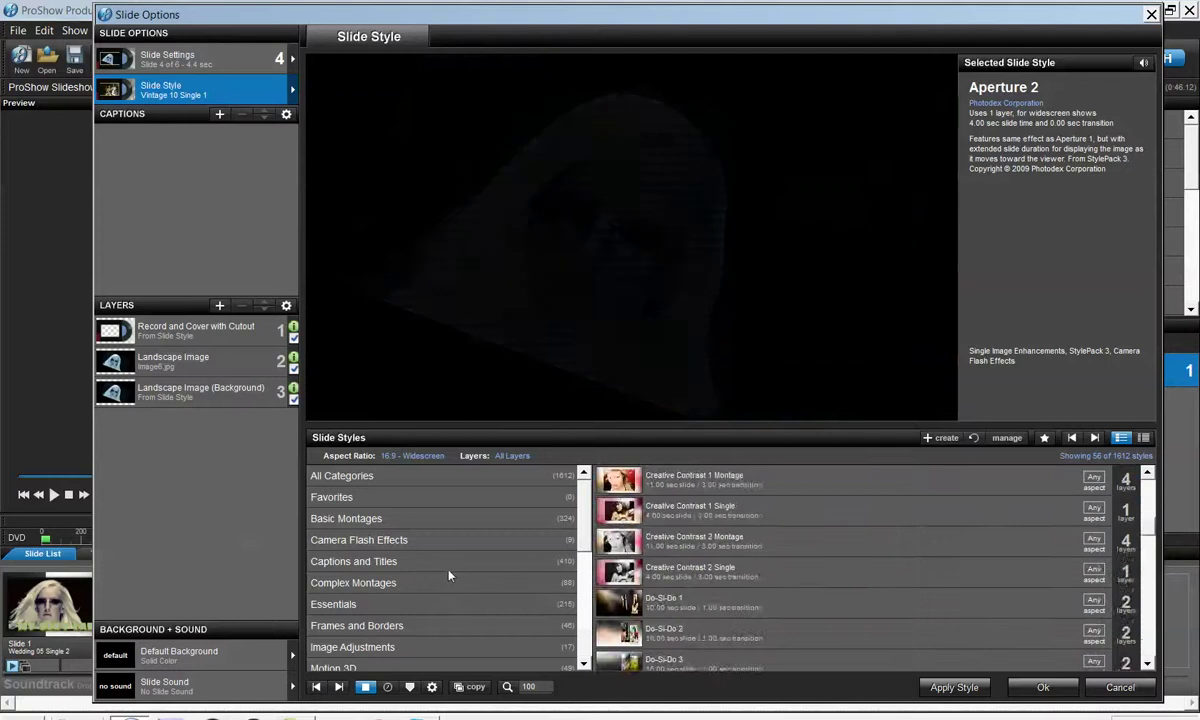
{"action": "left_click", "coordinate": [617, 543]}
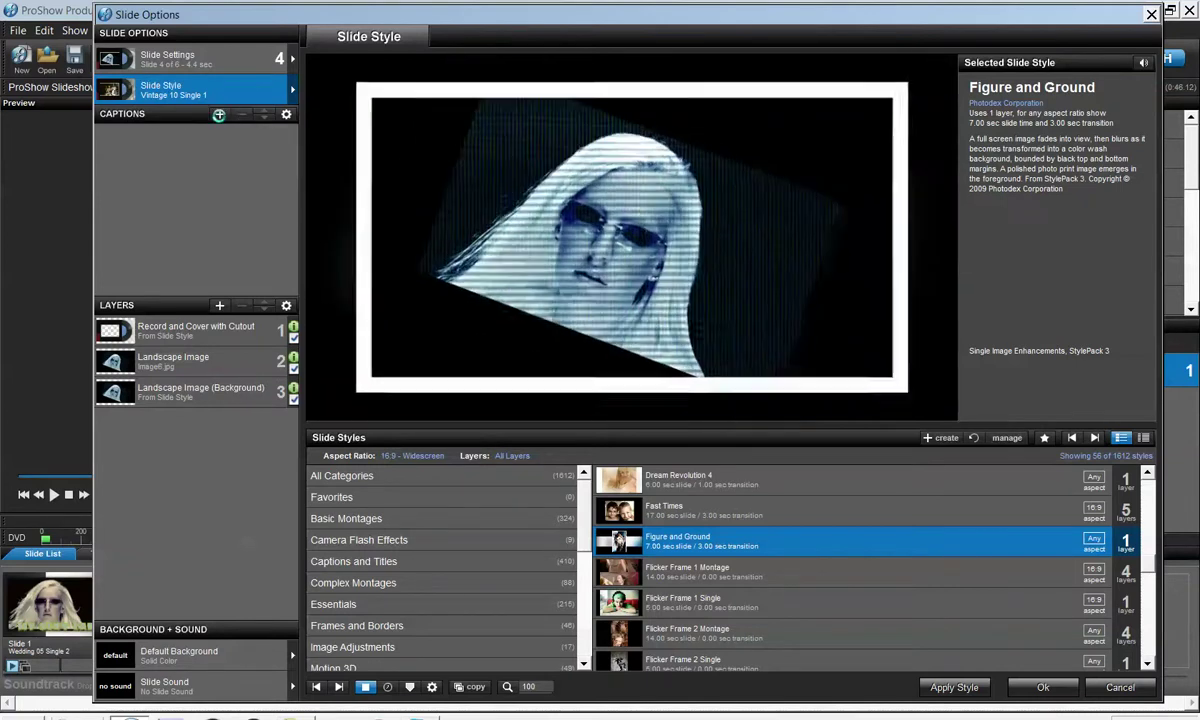
Add a blank caption to slide 4, then delete it again
{"action": "left_click", "coordinate": [220, 117]}
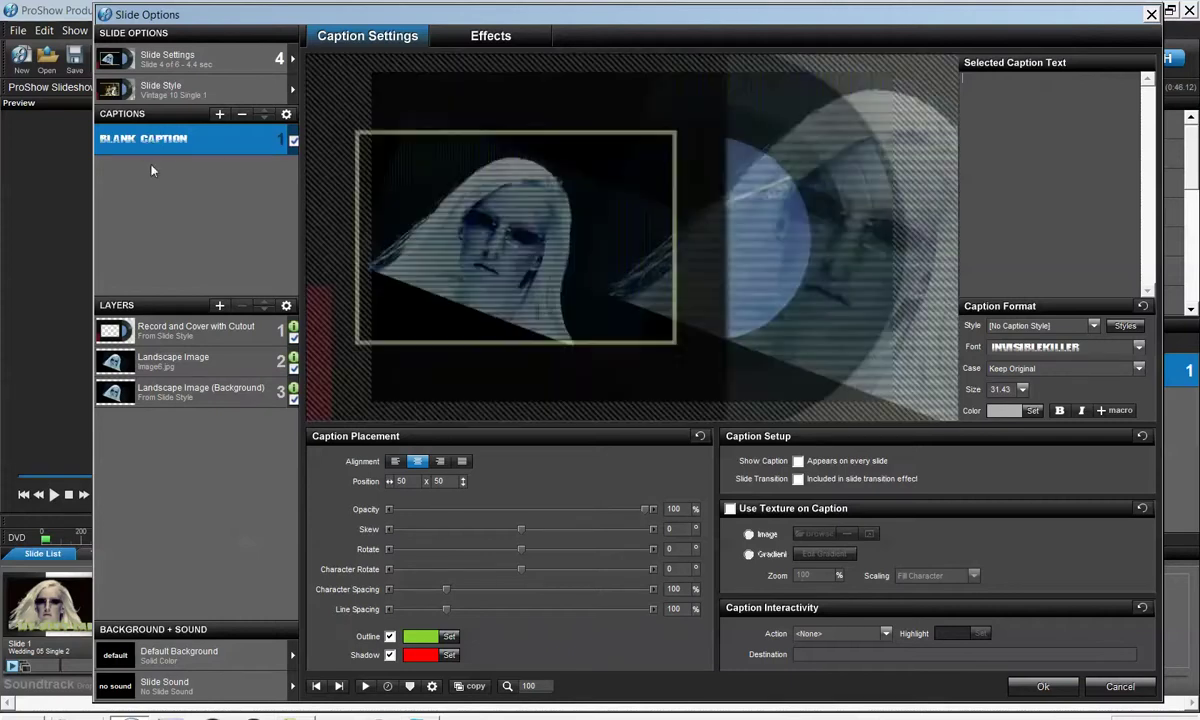
{"action": "left_click", "coordinate": [241, 114]}
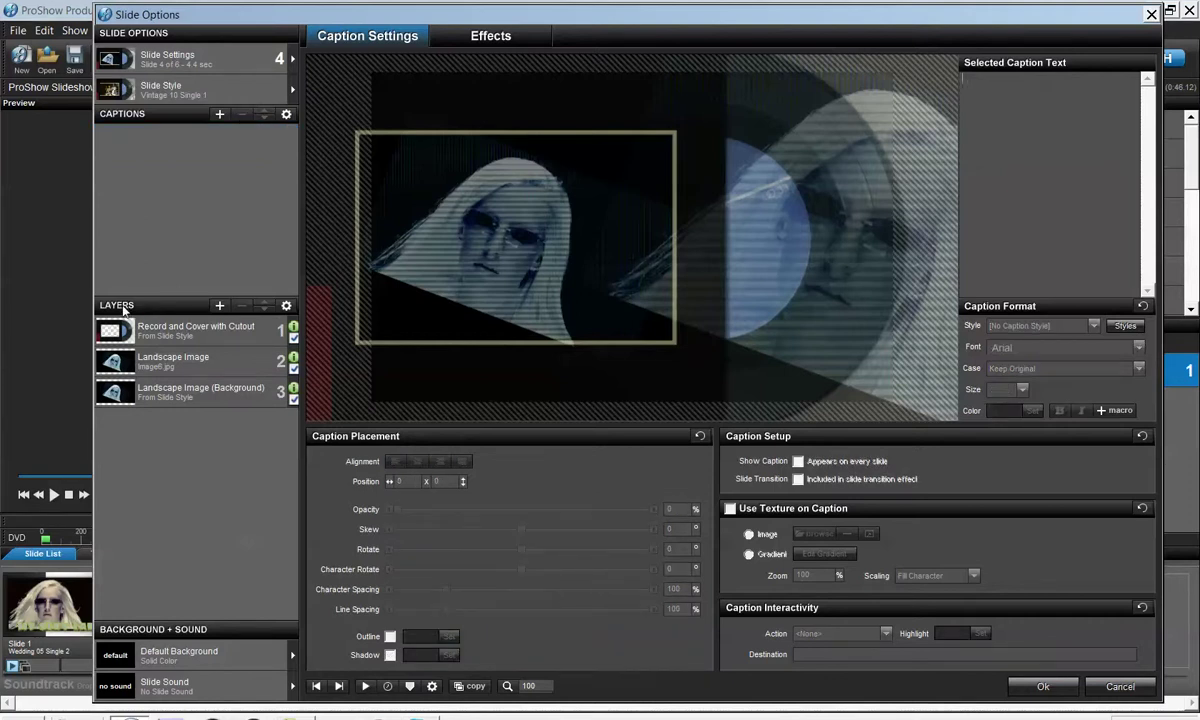
{"action": "left_click", "coordinate": [160, 86]}
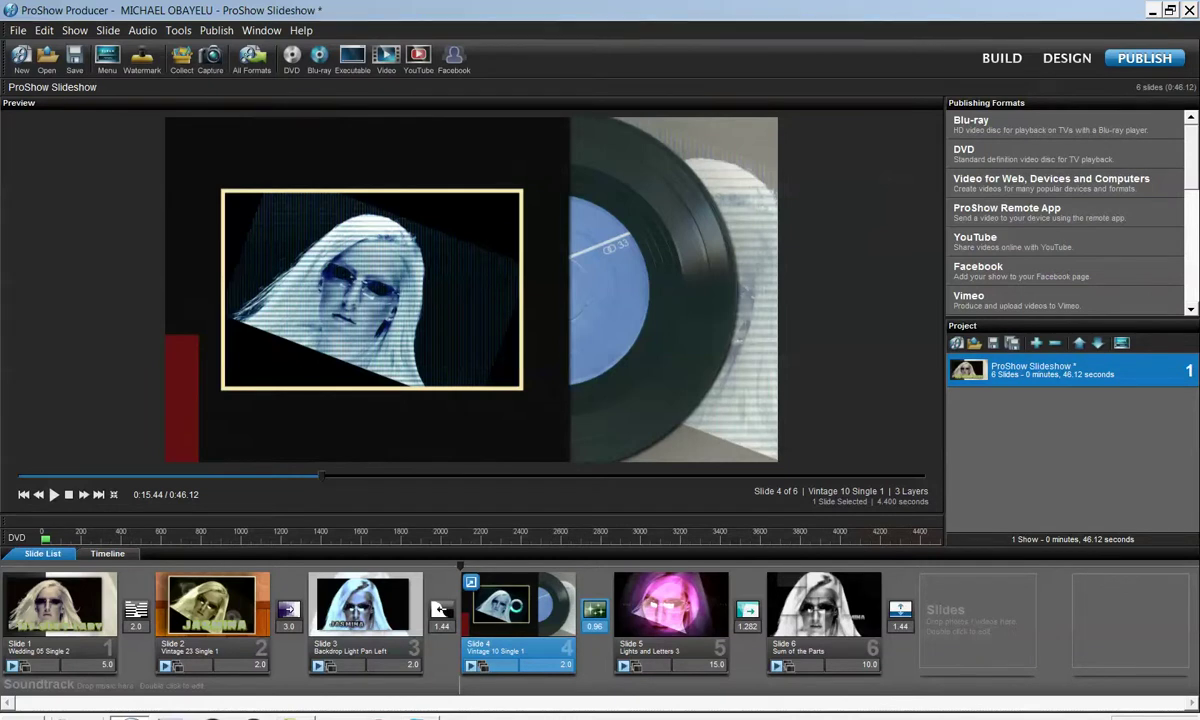
Reopen slide 4's Slide Options from the slide list
{"action": "double_click", "coordinate": [517, 611]}
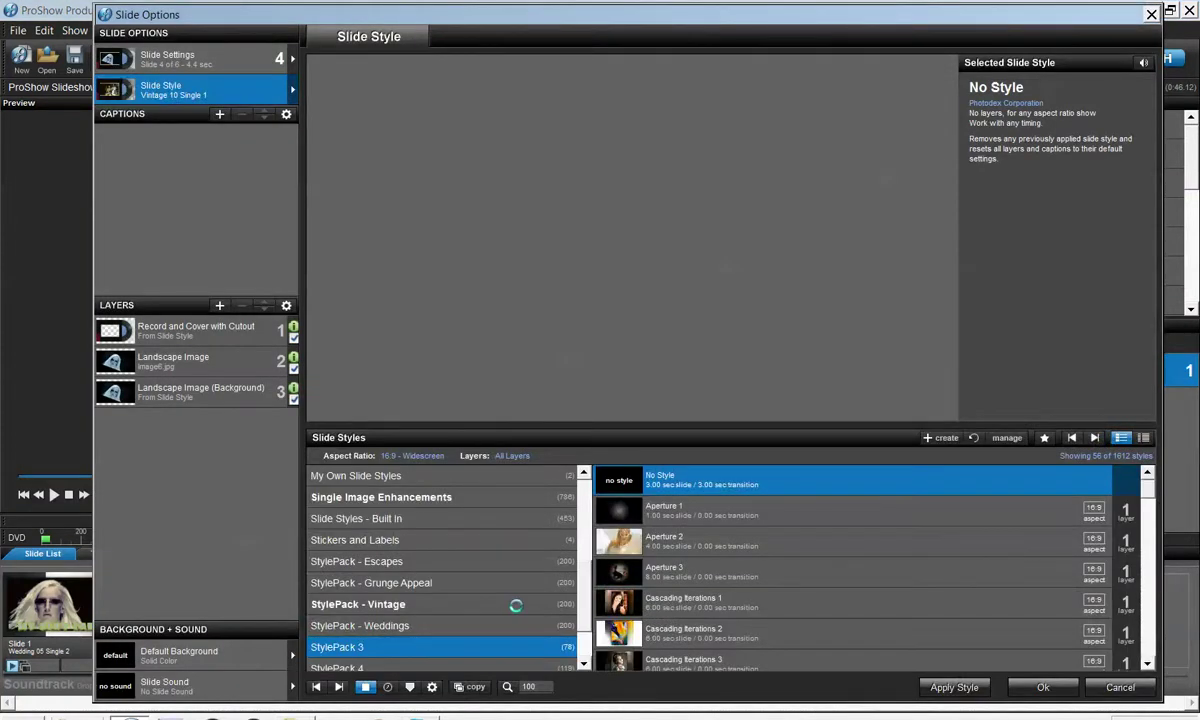
Inspect slide 4's Record and Cover with Cutout, Landscape Image and background layers
{"action": "left_click", "coordinate": [166, 62]}
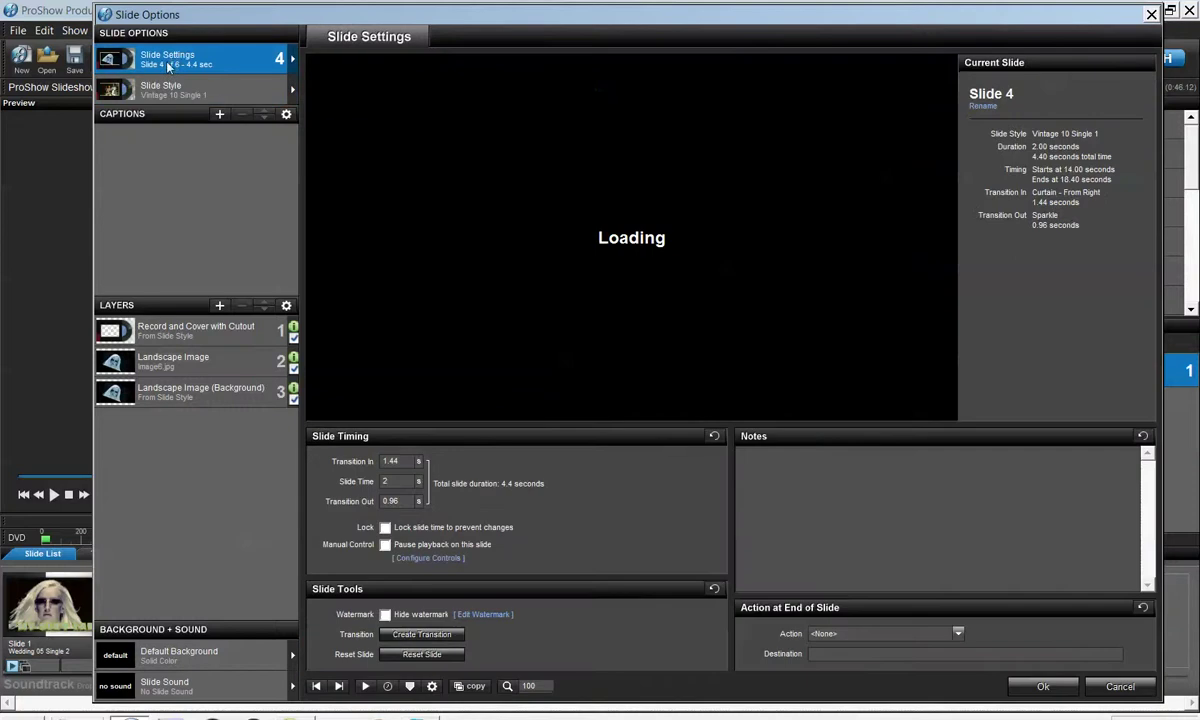
{"action": "left_click", "coordinate": [166, 337]}
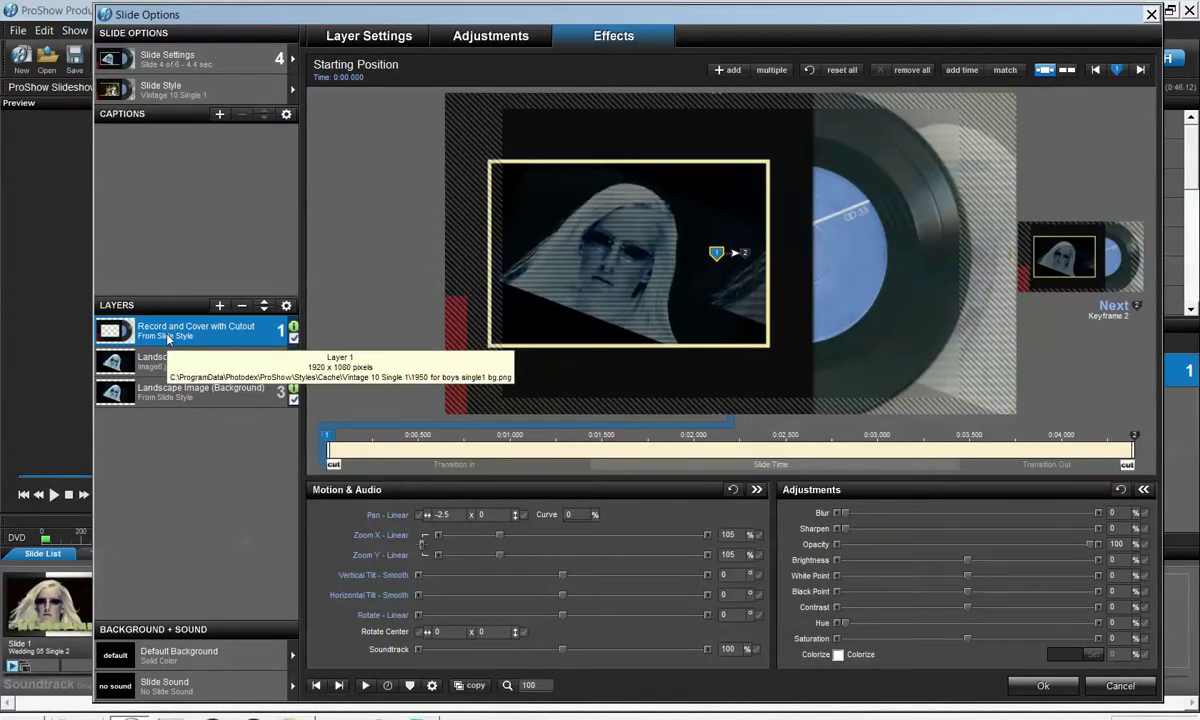
{"action": "left_click", "coordinate": [156, 356]}
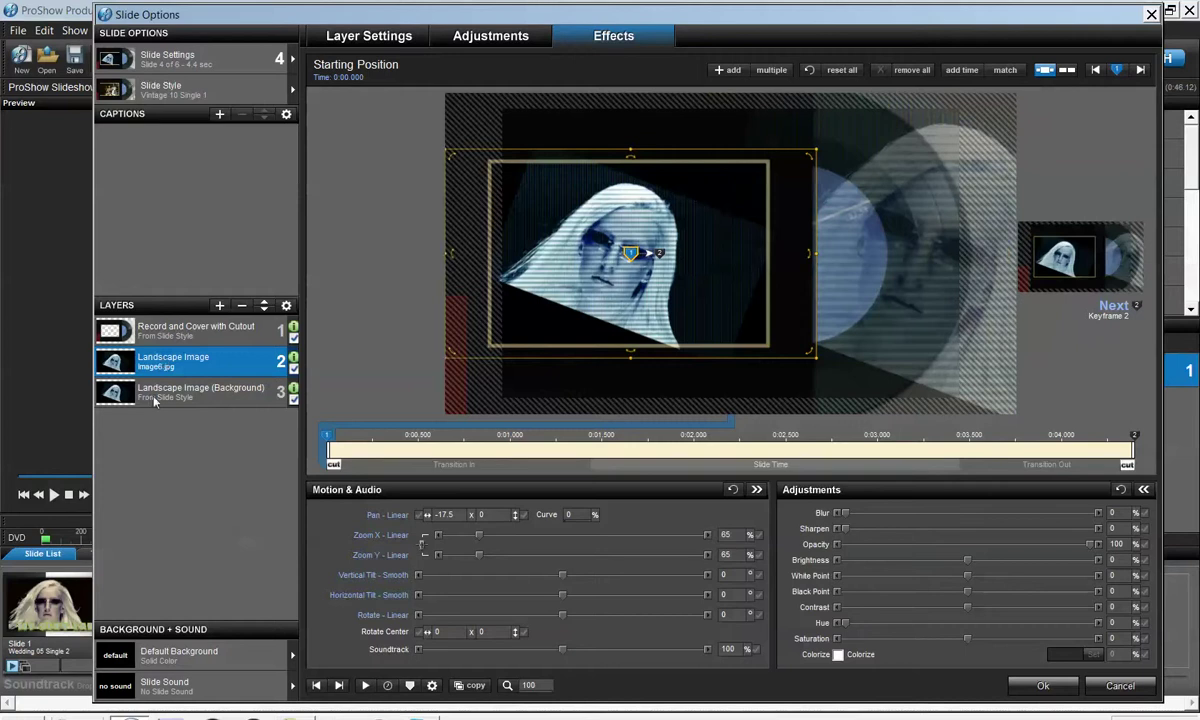
{"action": "left_click", "coordinate": [155, 399]}
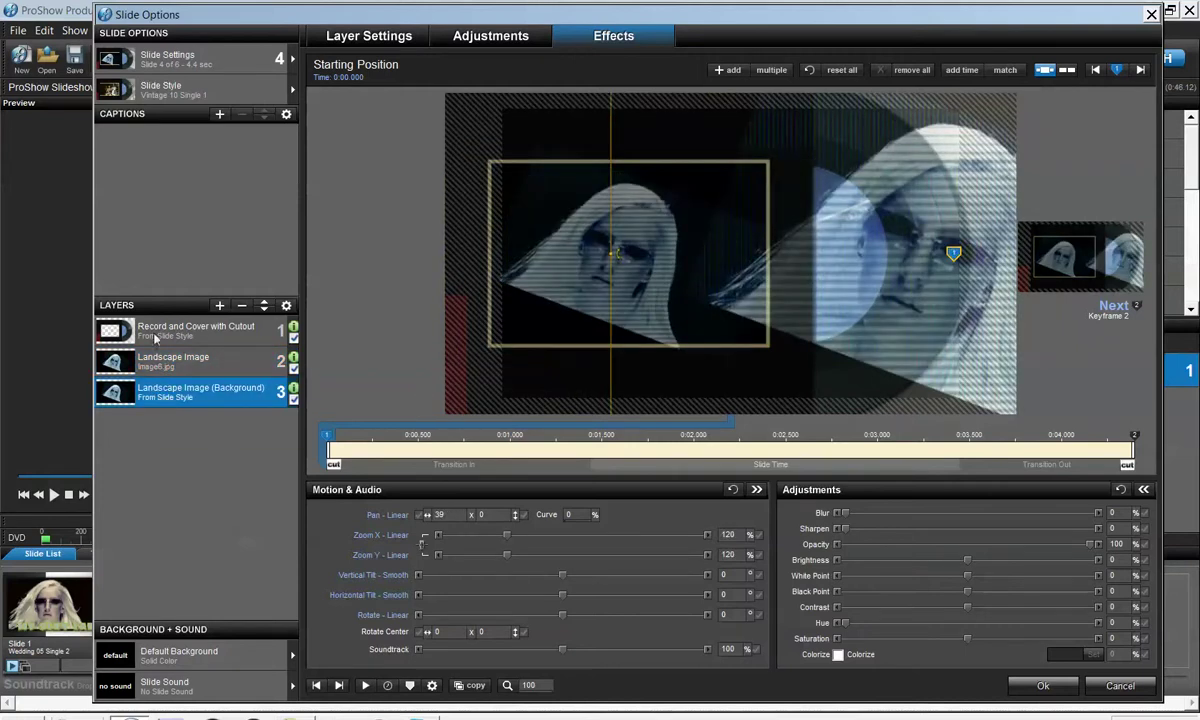
{"action": "left_click", "coordinate": [160, 329]}
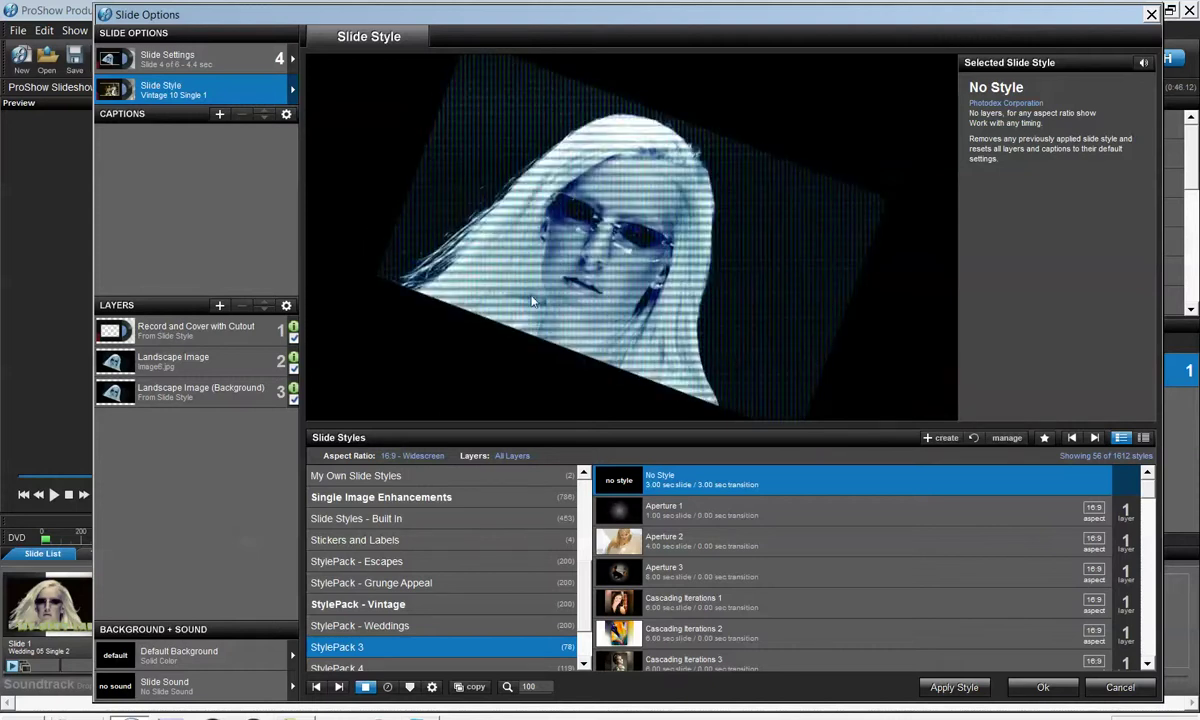
Confirm slide 4's options with OK to return to the slide list
{"action": "left_click", "coordinate": [1040, 688]}
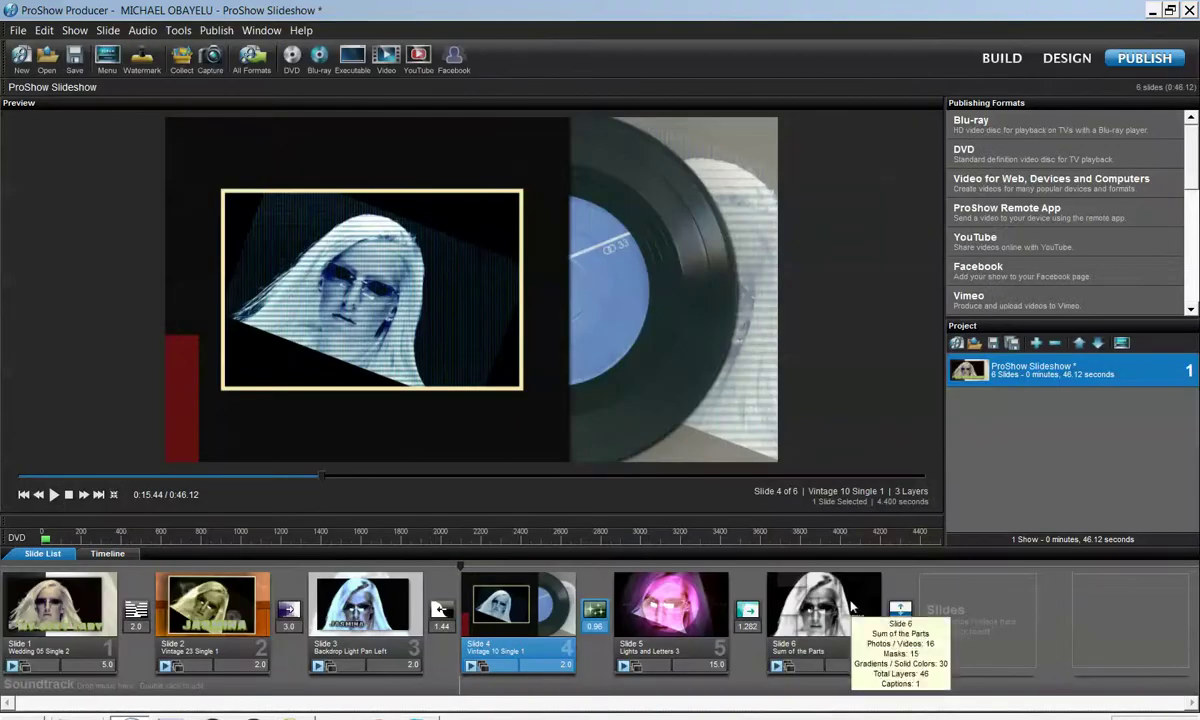
Set slide 4's duration to 5 seconds in the Slide List
{"action": "left_click", "coordinate": [546, 664]}
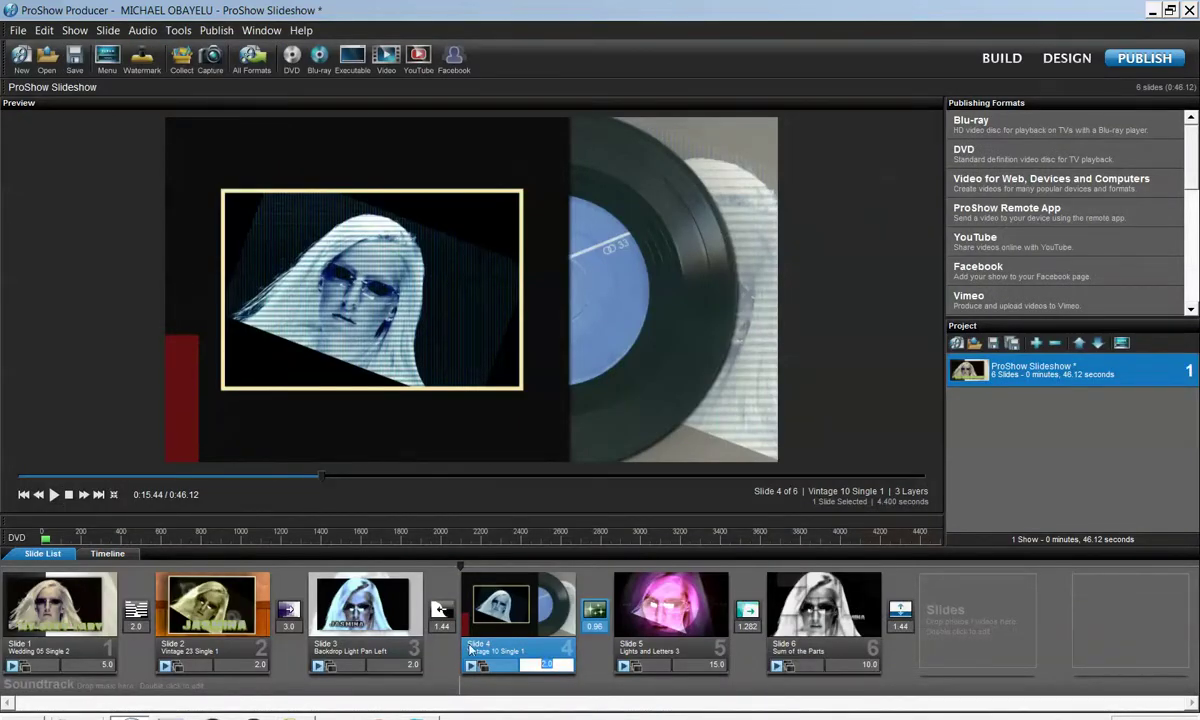
{"action": "type", "text": "5"}
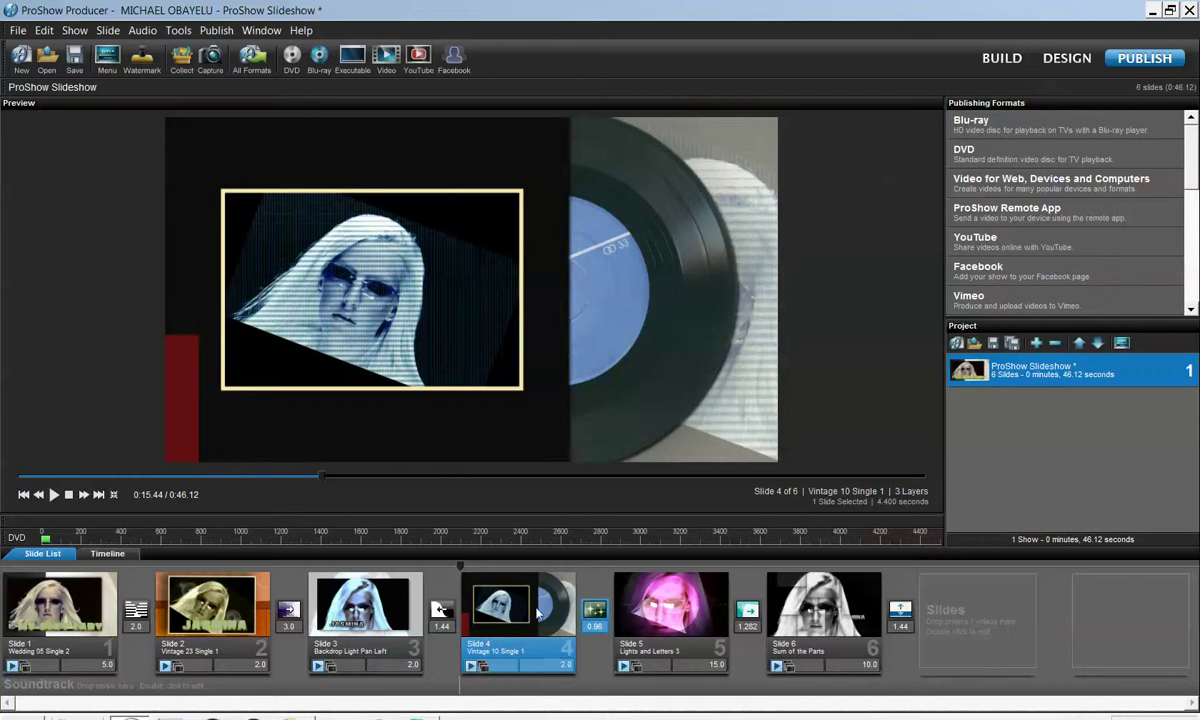
{"action": "left_click", "coordinate": [537, 613]}
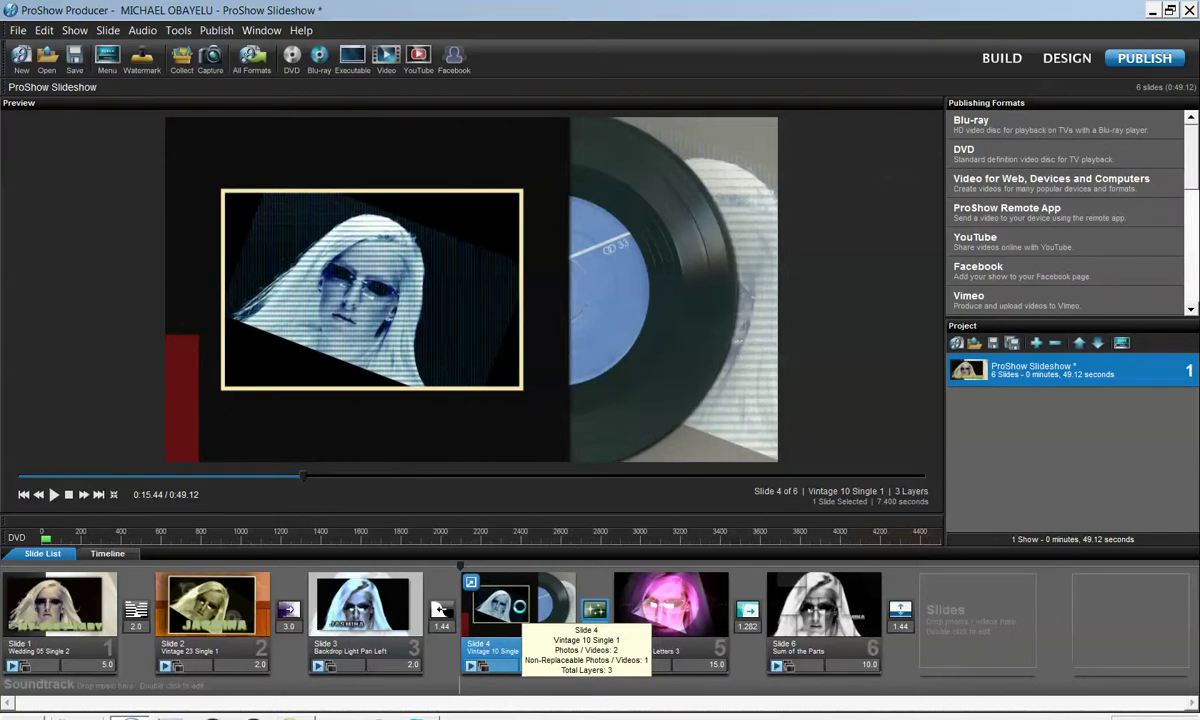
{"action": "double_click", "coordinate": [520, 612]}
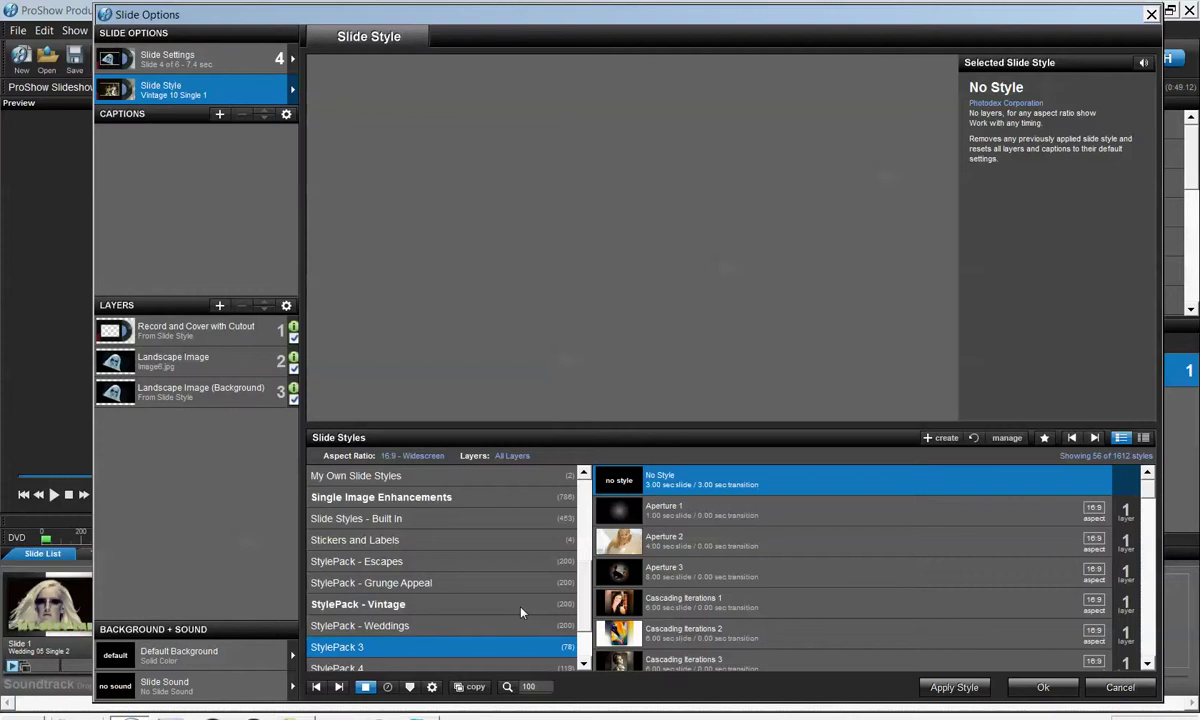
Look through the Record and Cover with Cutout layer's settings, adjustments and effects pages
{"action": "left_click", "coordinate": [175, 327]}
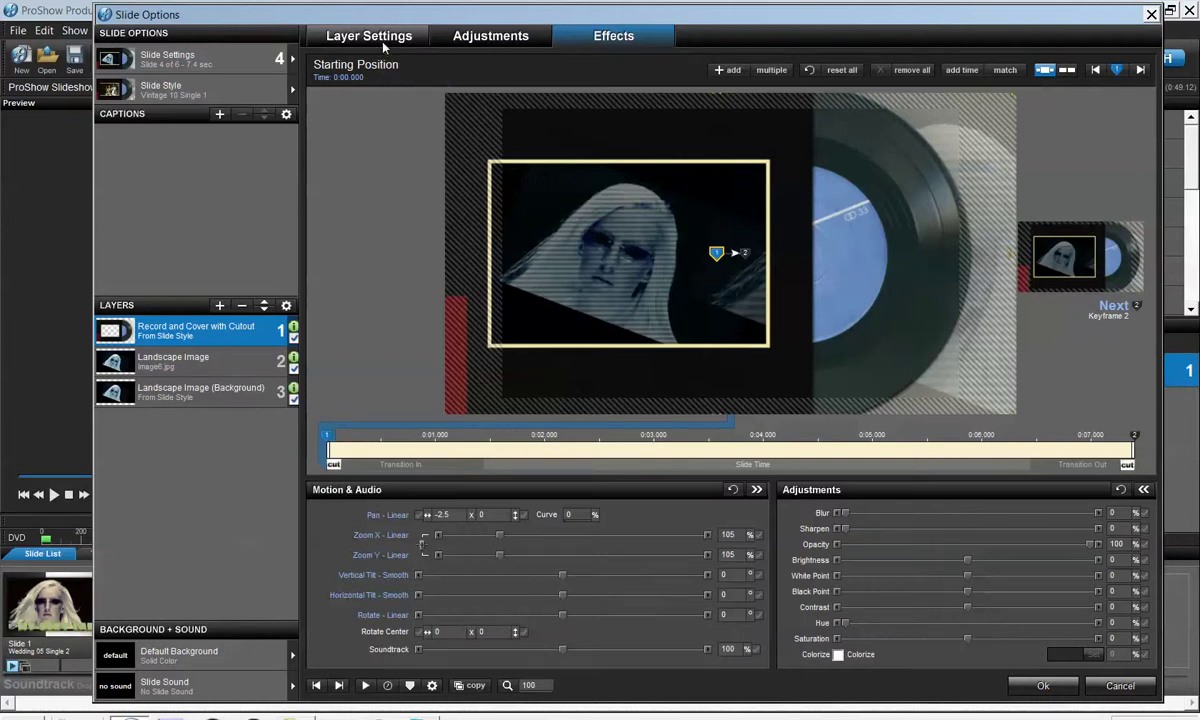
{"action": "left_click", "coordinate": [378, 37]}
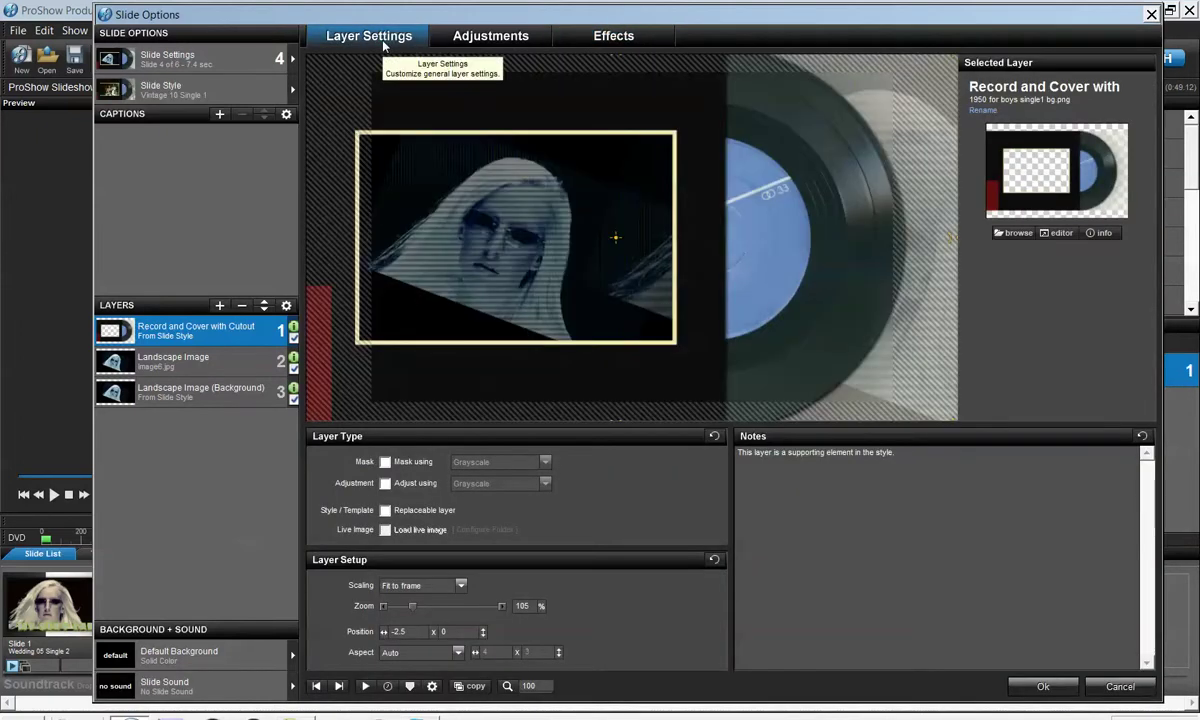
{"action": "left_click", "coordinate": [477, 38]}
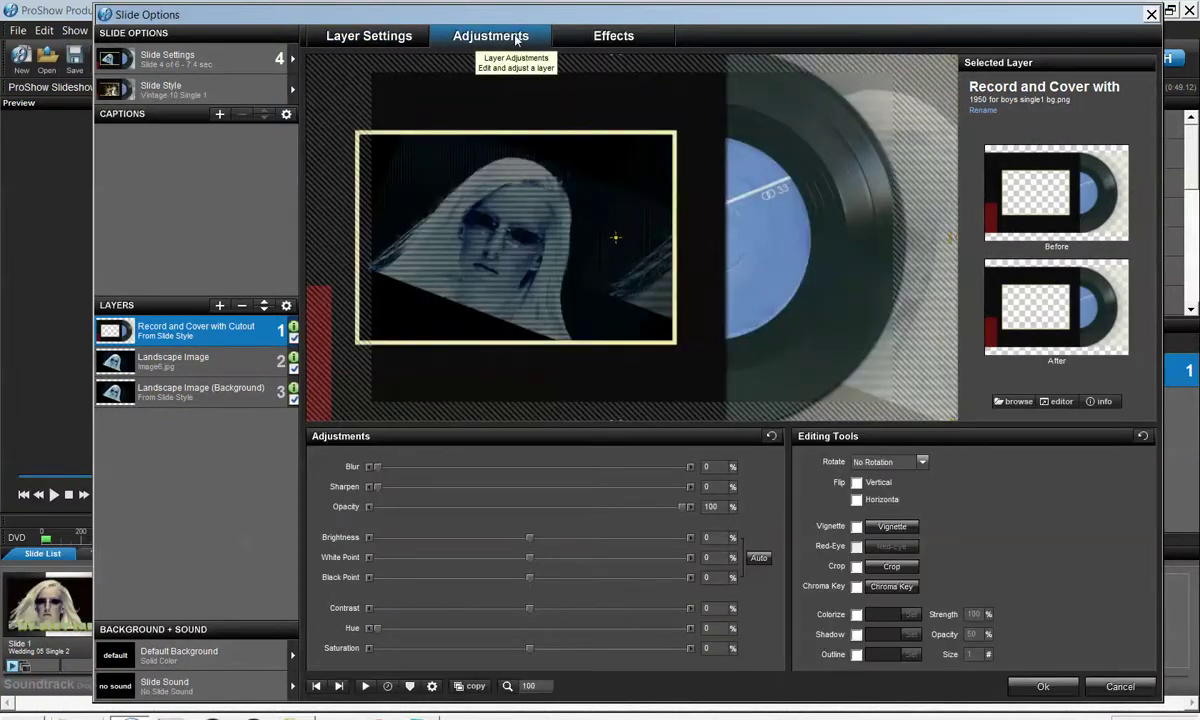
{"action": "left_click", "coordinate": [616, 38]}
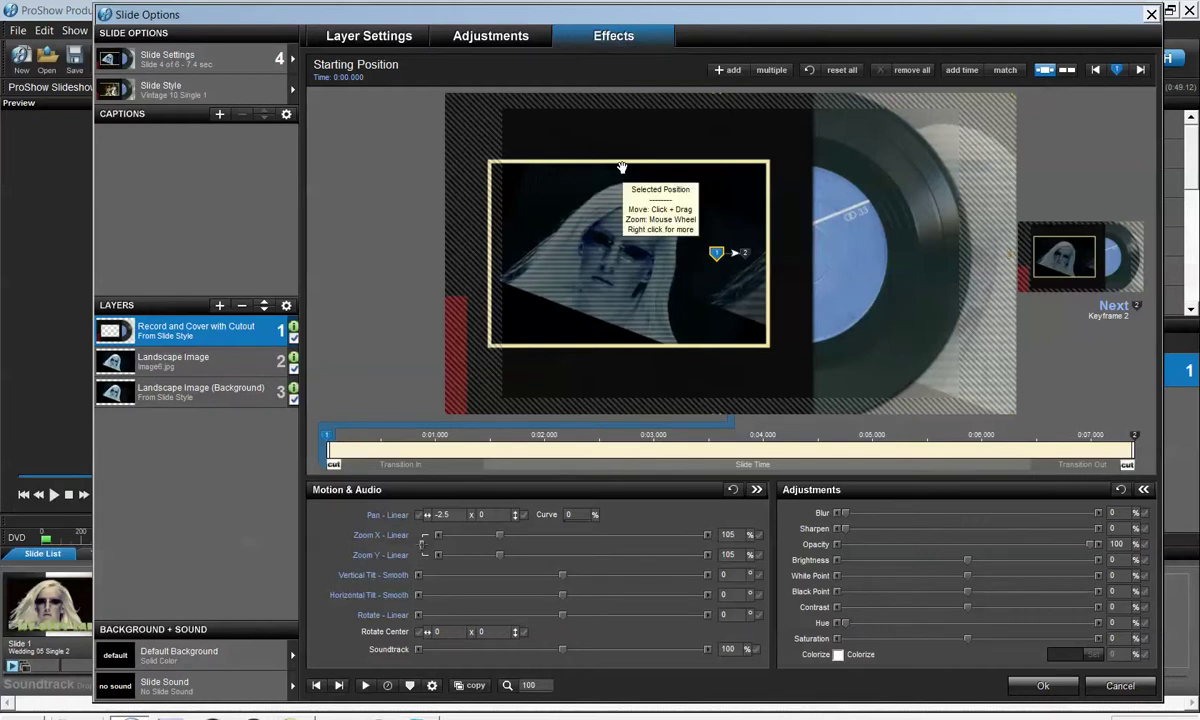
{"action": "left_click", "coordinate": [393, 40]}
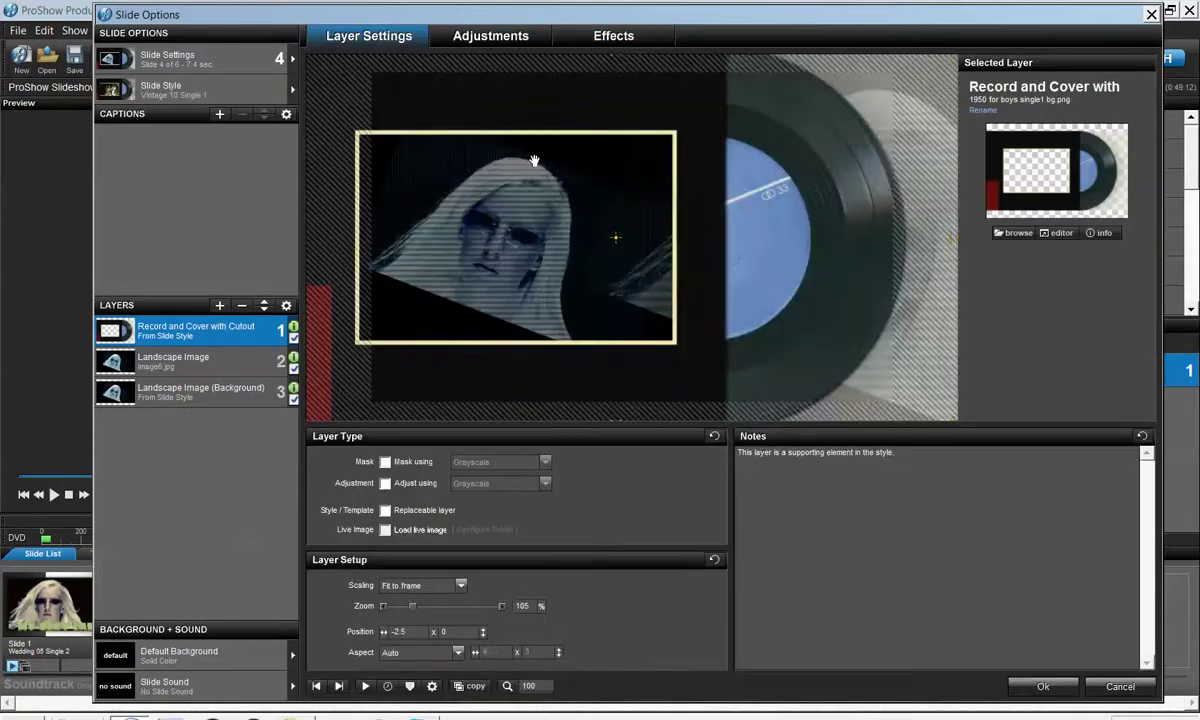
Shift the record-and-cover layer slightly right in the preview frame
{"action": "left_click_drag", "start_coordinate": [558, 222], "coordinate": [593, 233]}
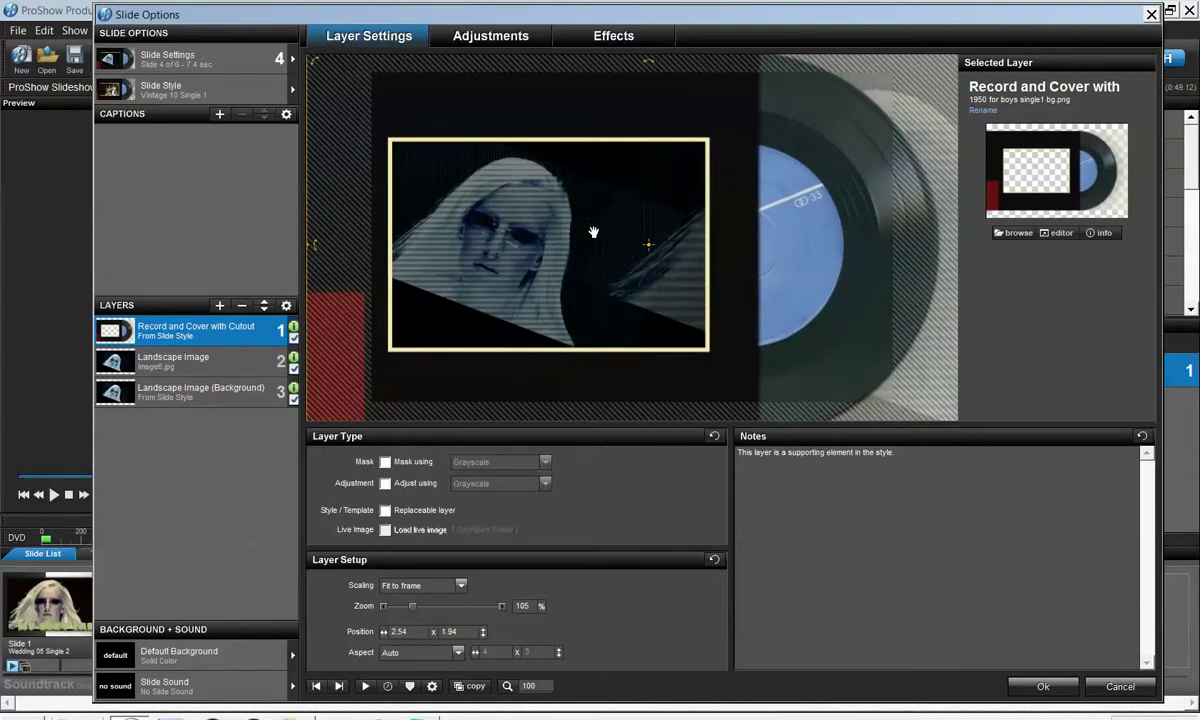
{"action": "right_click", "coordinate": [595, 236]}
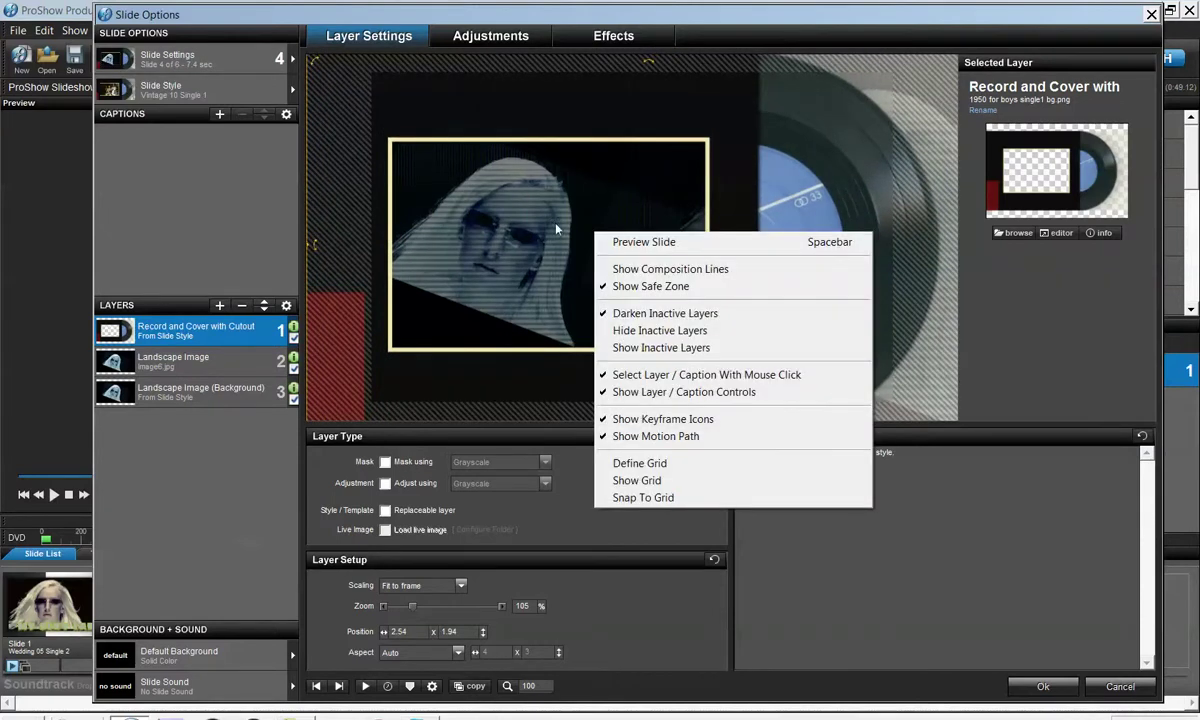
{"action": "left_click", "coordinate": [555, 229]}
{"action": "left_click_drag", "start_coordinate": [549, 214], "coordinate": [549, 207]}
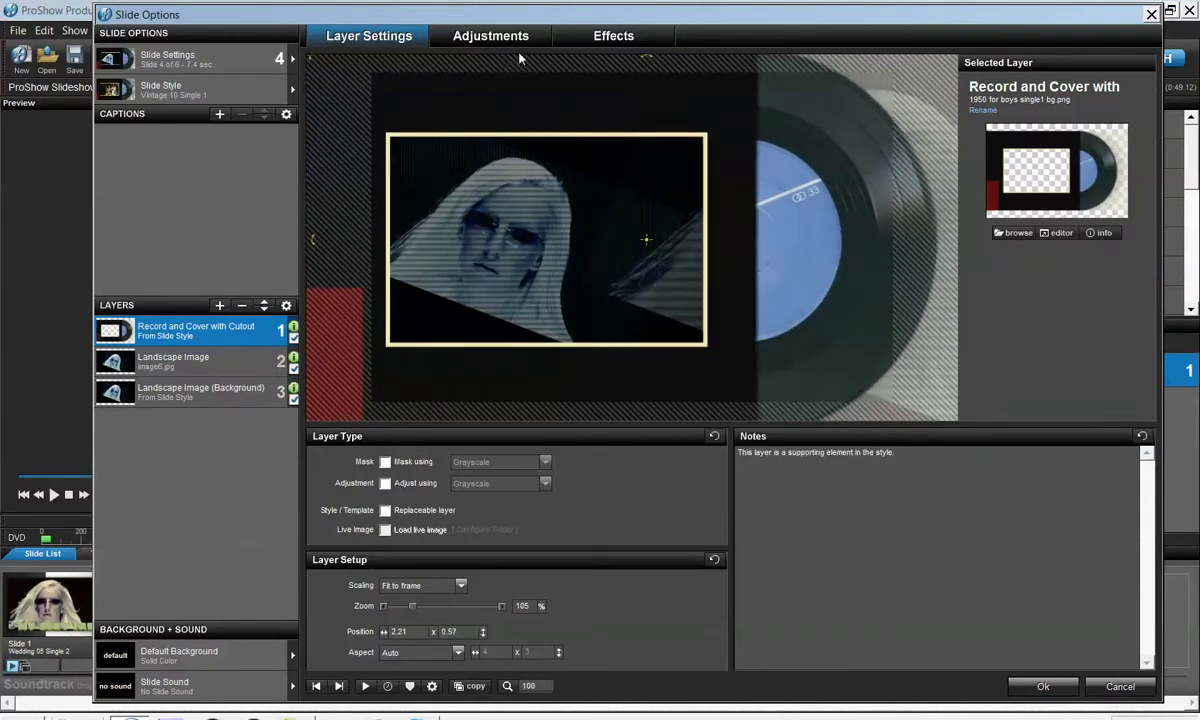
{"action": "left_click", "coordinate": [493, 36]}
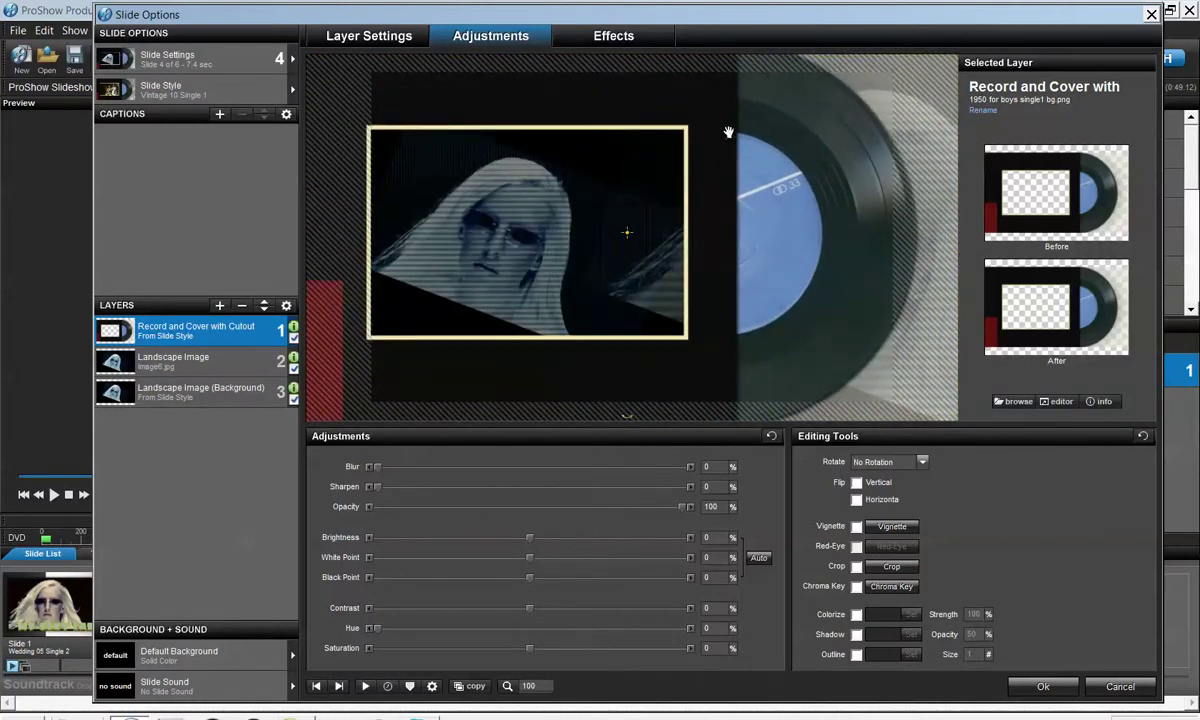
Try Blur on the layer's starting keyframe, reset it to 0, and set Sharpen to 50
{"action": "left_click", "coordinate": [615, 38]}
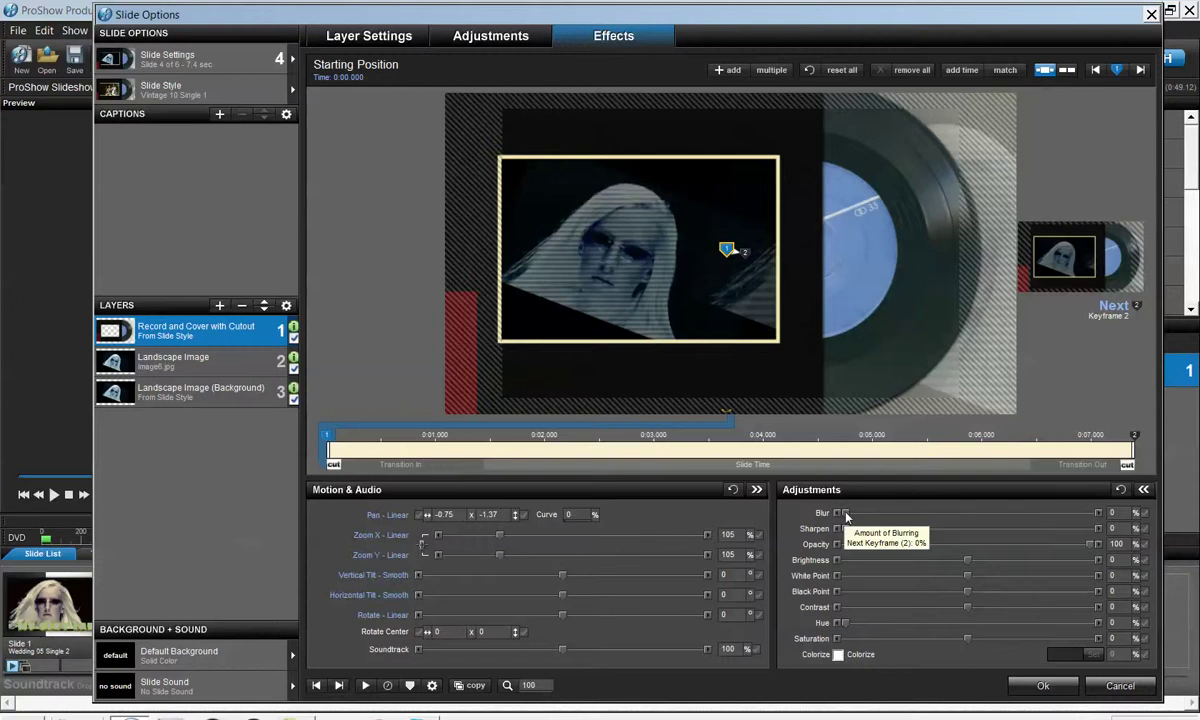
{"action": "left_click_drag", "start_coordinate": [845, 513], "coordinate": [1130, 532]}
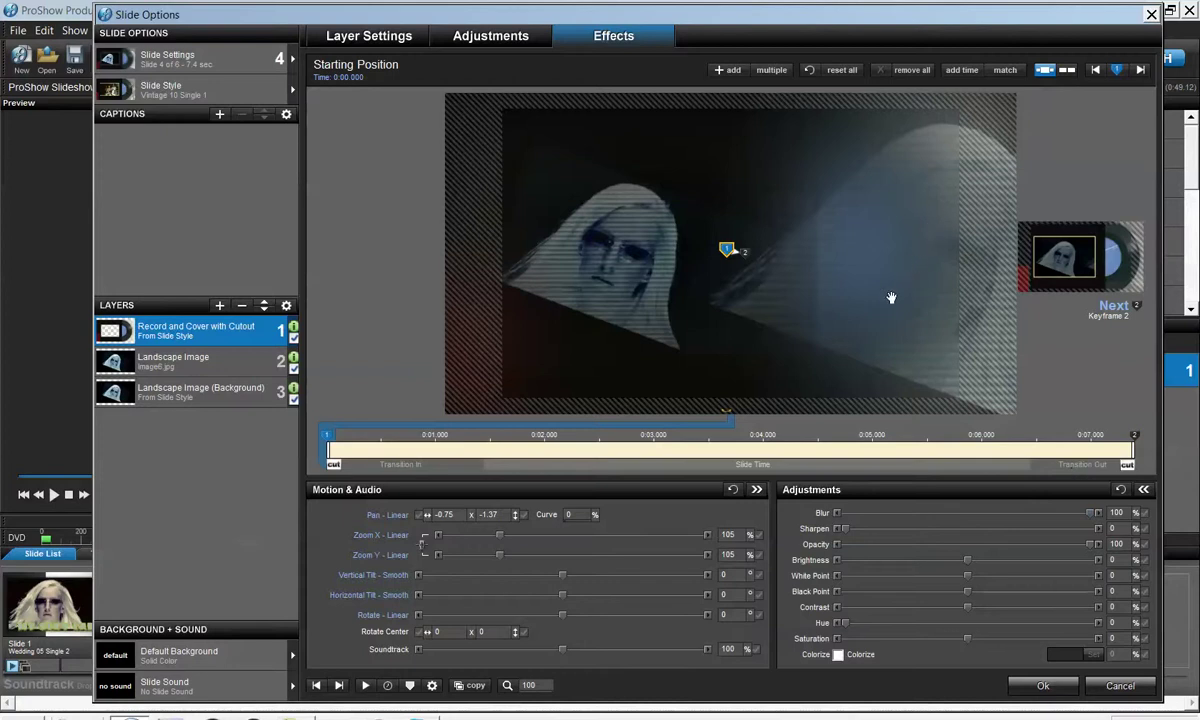
{"action": "left_click_drag", "start_coordinate": [1090, 513], "coordinate": [726, 472]}
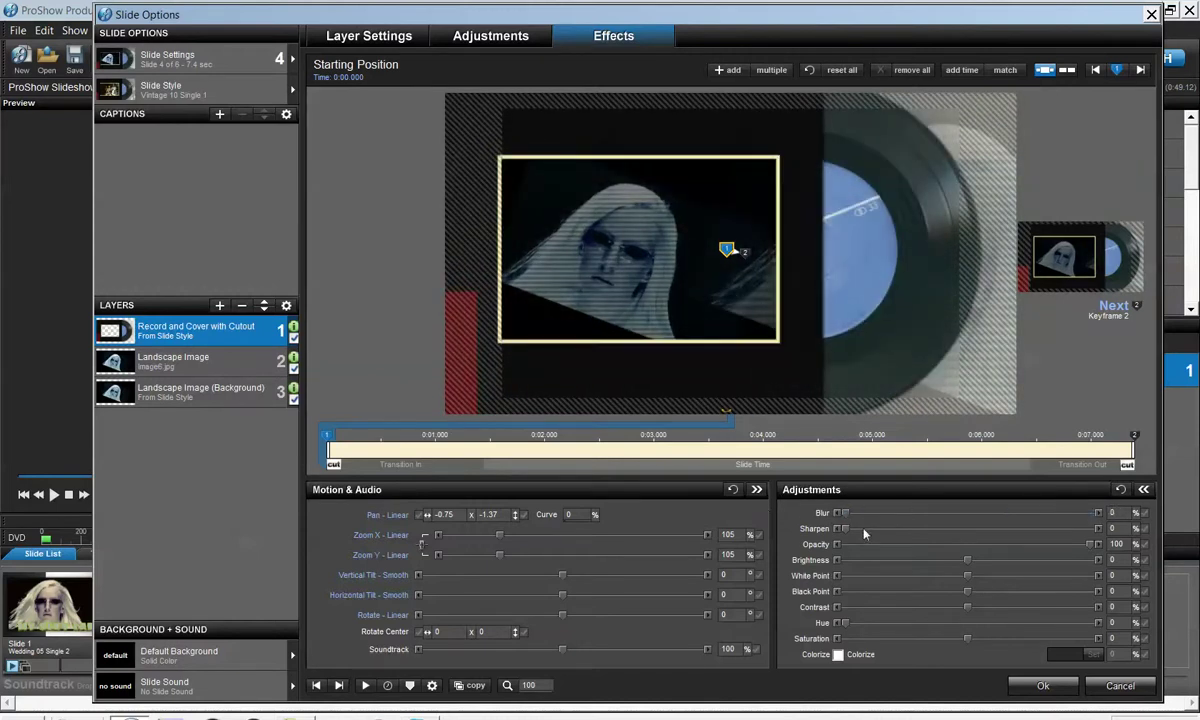
{"action": "left_click_drag", "start_coordinate": [867, 530], "coordinate": [1192, 566]}
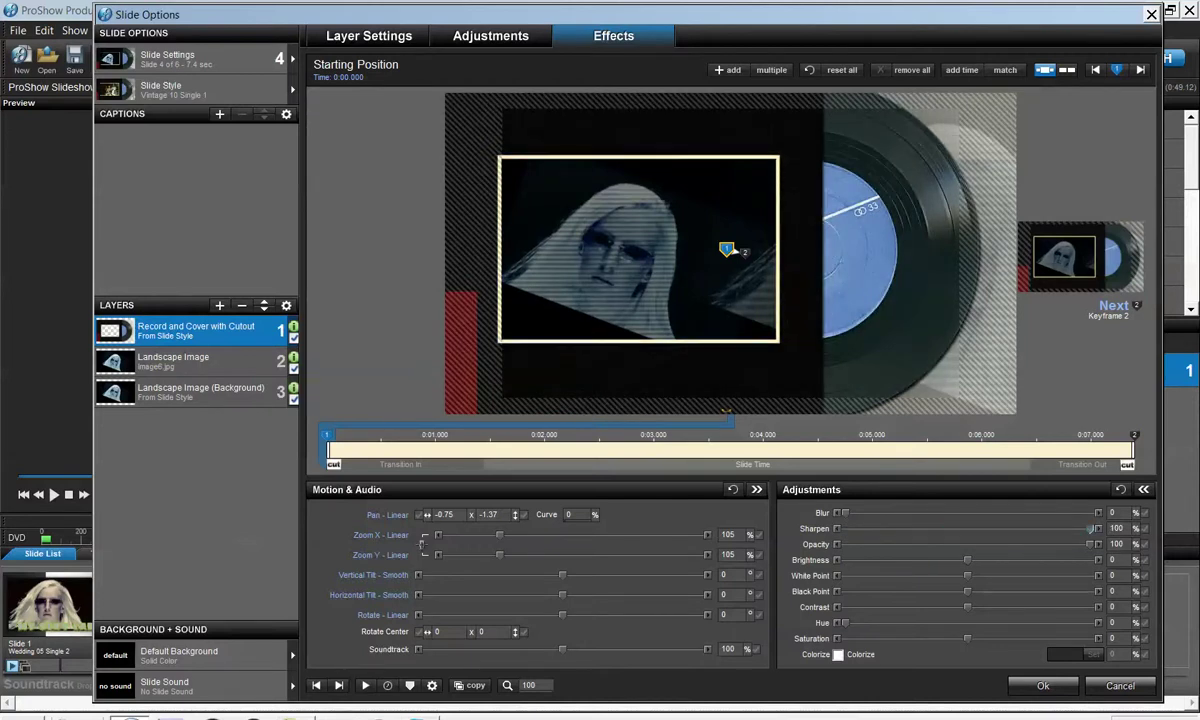
{"action": "left_click_drag", "start_coordinate": [1092, 528], "coordinate": [964, 540]}
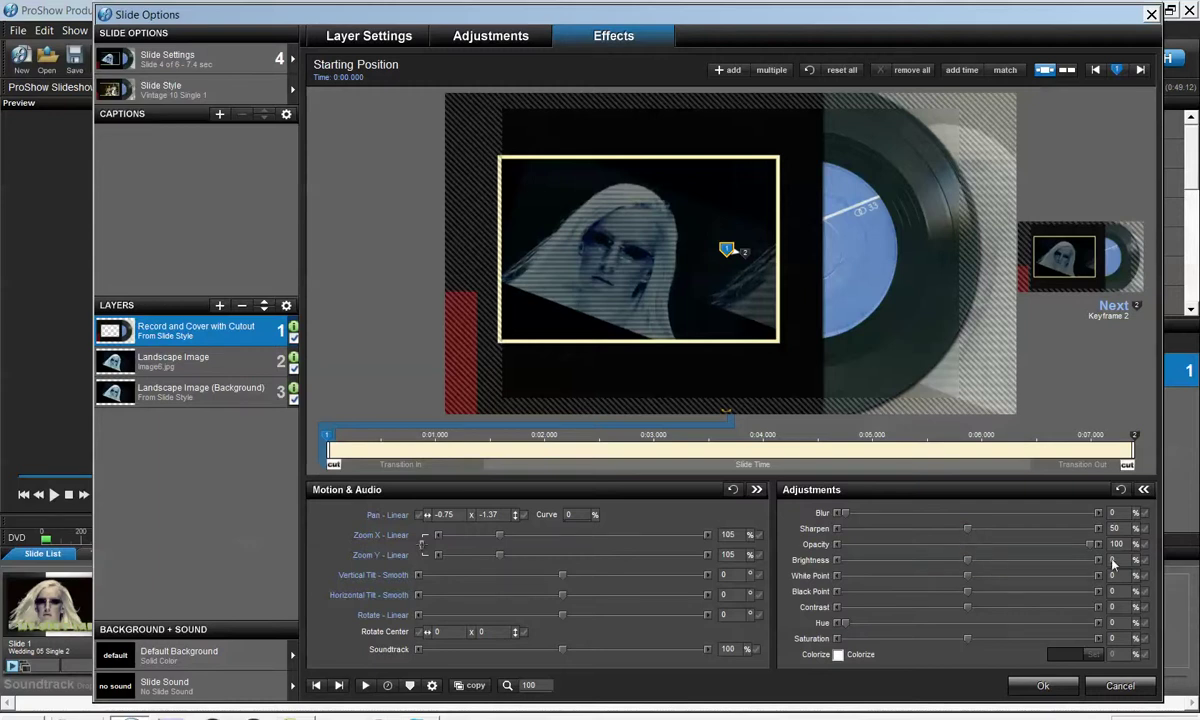
Lower the record-and-cover layer's opacity, then restore it to 100%
{"action": "left_click_drag", "start_coordinate": [1094, 546], "coordinate": [728, 551]}
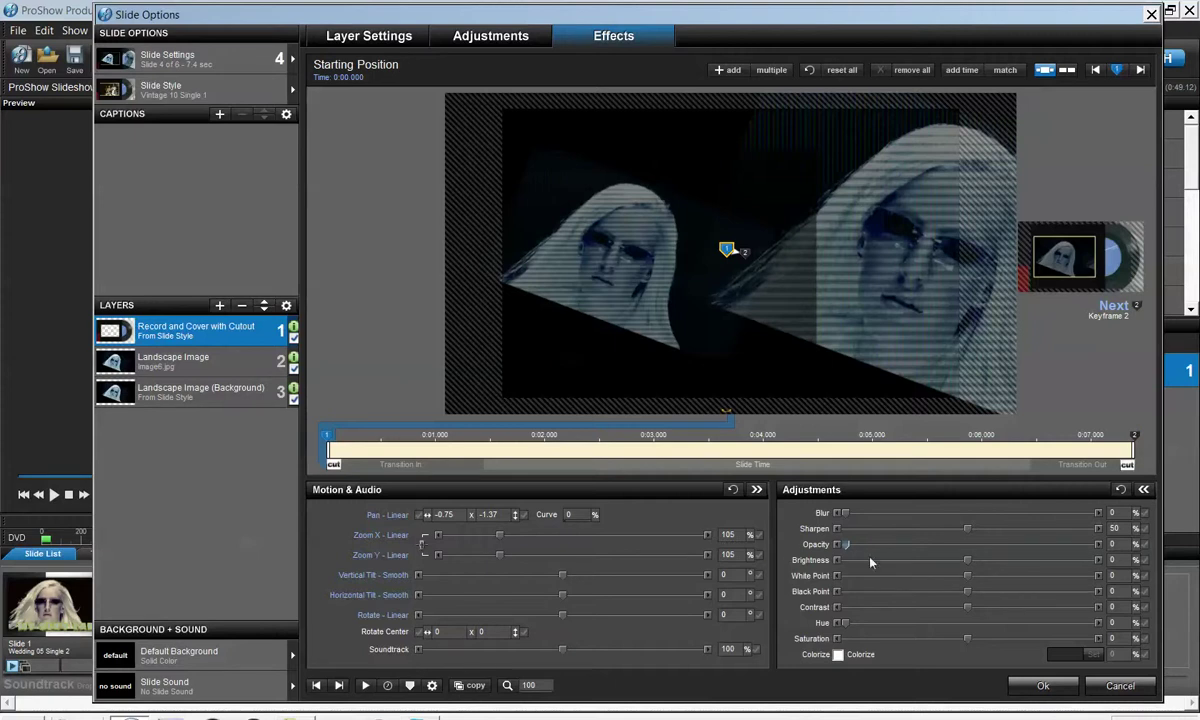
{"action": "mouse_move", "coordinate": [846, 544]}
{"action": "left_mouse_down"}
{"action": "mouse_move", "coordinate": [1053, 560]}
{"action": "mouse_move", "coordinate": [1091, 550]}
{"action": "mouse_move", "coordinate": [845, 546]}
{"action": "left_mouse_up"}
{"action": "left_click_drag", "start_coordinate": [926, 545], "coordinate": [1091, 544]}
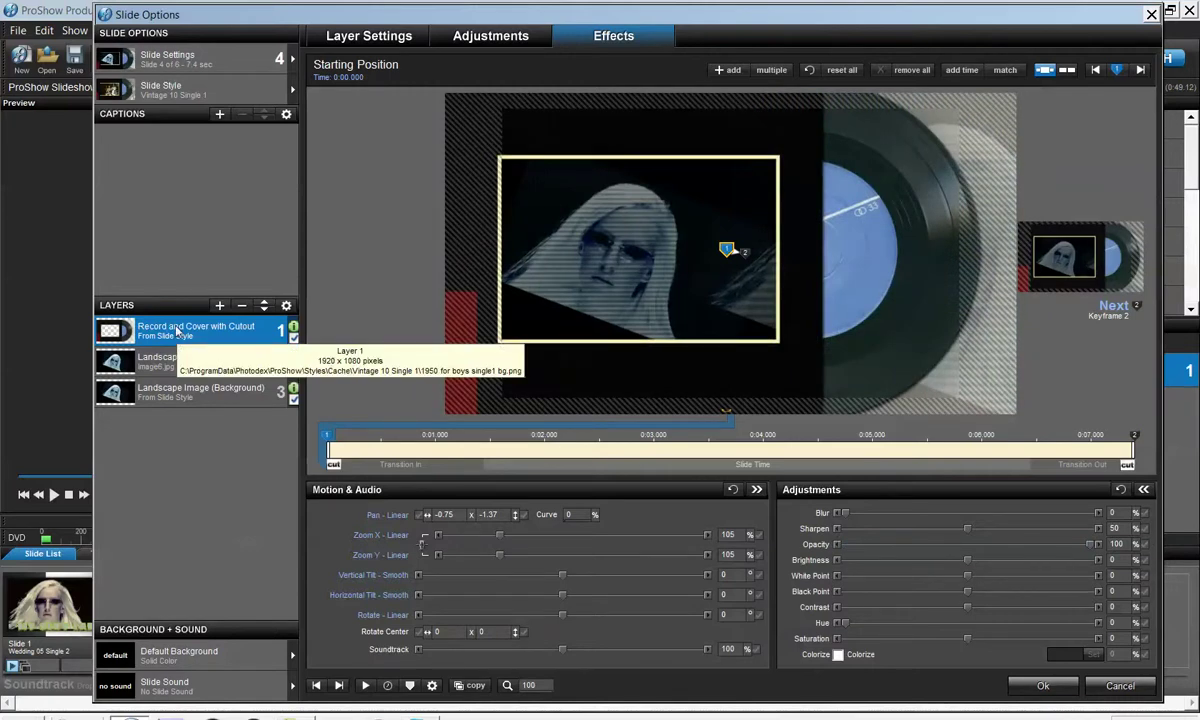
On the Landscape Image layer, try blur settings, remove the blur, then add some sharpening
{"action": "left_click", "coordinate": [160, 360]}
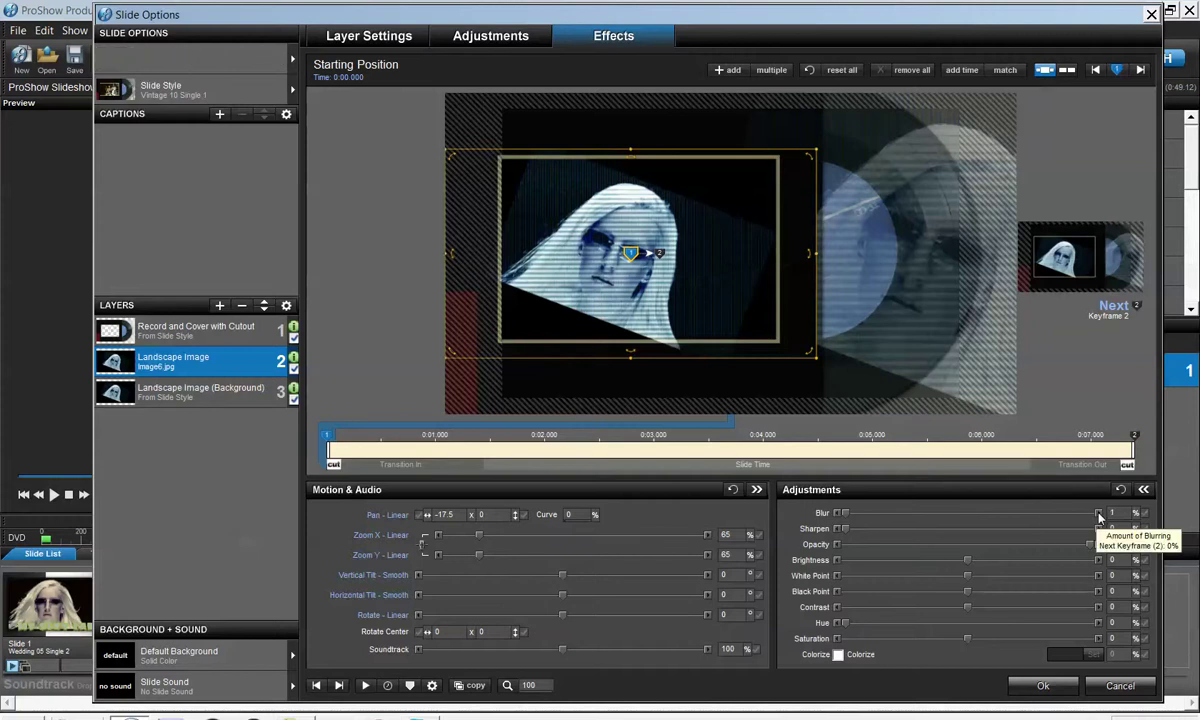
{"action": "left_click", "coordinate": [867, 514]}
{"action": "left_click_drag", "start_coordinate": [850, 515], "coordinate": [1197, 521]}
{"action": "left_click", "coordinate": [841, 513]}
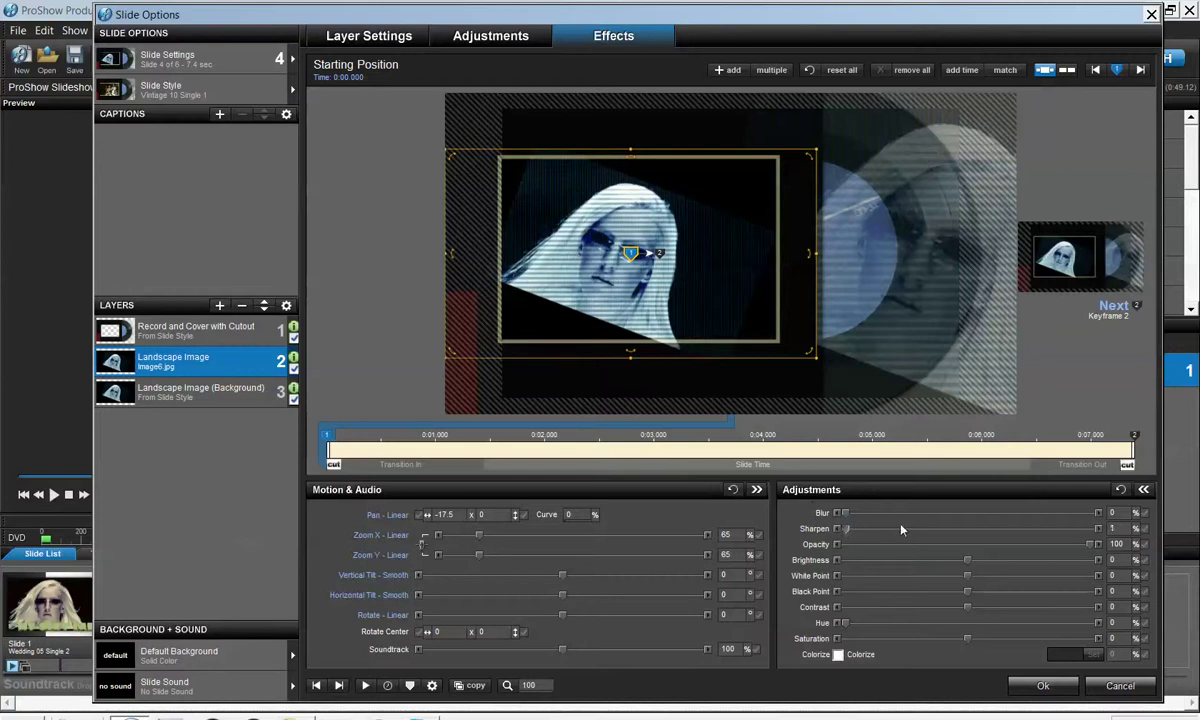
{"action": "left_click_drag", "start_coordinate": [846, 528], "coordinate": [959, 538]}
Give the Record and Cover with Cutout layer White Point 1 and 178% zoom, then accept
{"action": "left_click", "coordinate": [195, 328]}
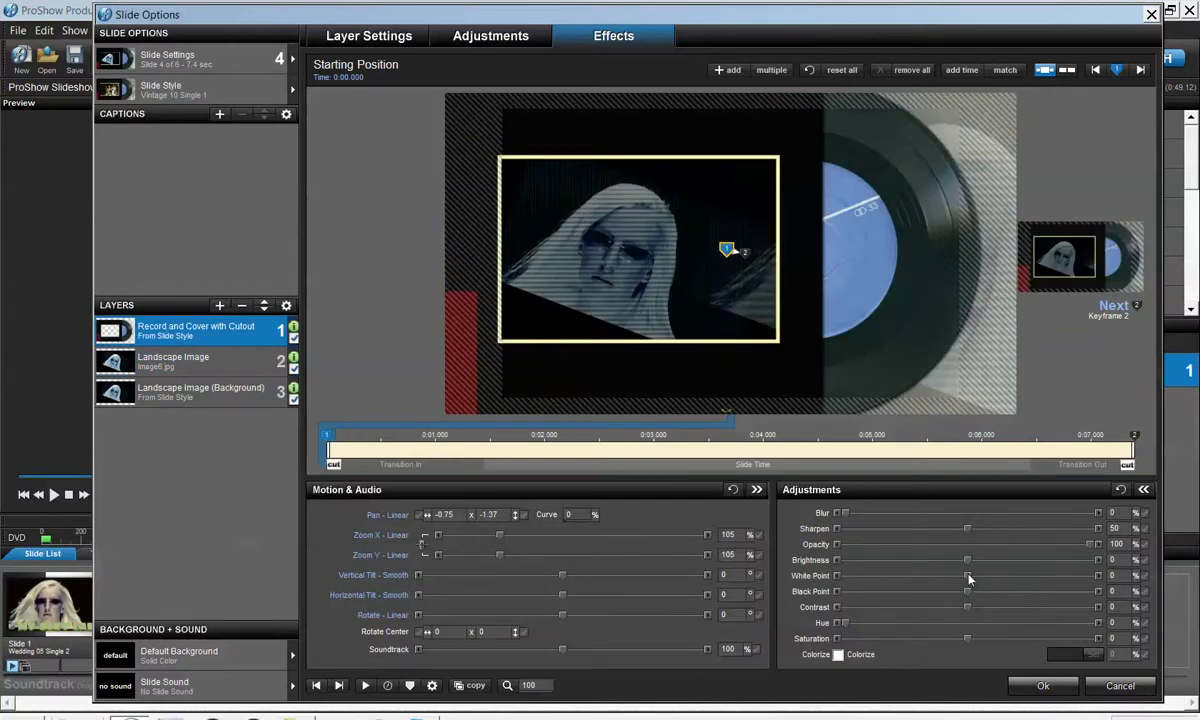
{"action": "mouse_move", "coordinate": [968, 578]}
{"action": "left_mouse_down"}
{"action": "mouse_move", "coordinate": [903, 575]}
{"action": "mouse_move", "coordinate": [999, 577]}
{"action": "mouse_move", "coordinate": [970, 584]}
{"action": "left_mouse_up"}
{"action": "left_click_drag", "start_coordinate": [499, 553], "coordinate": [539, 586]}
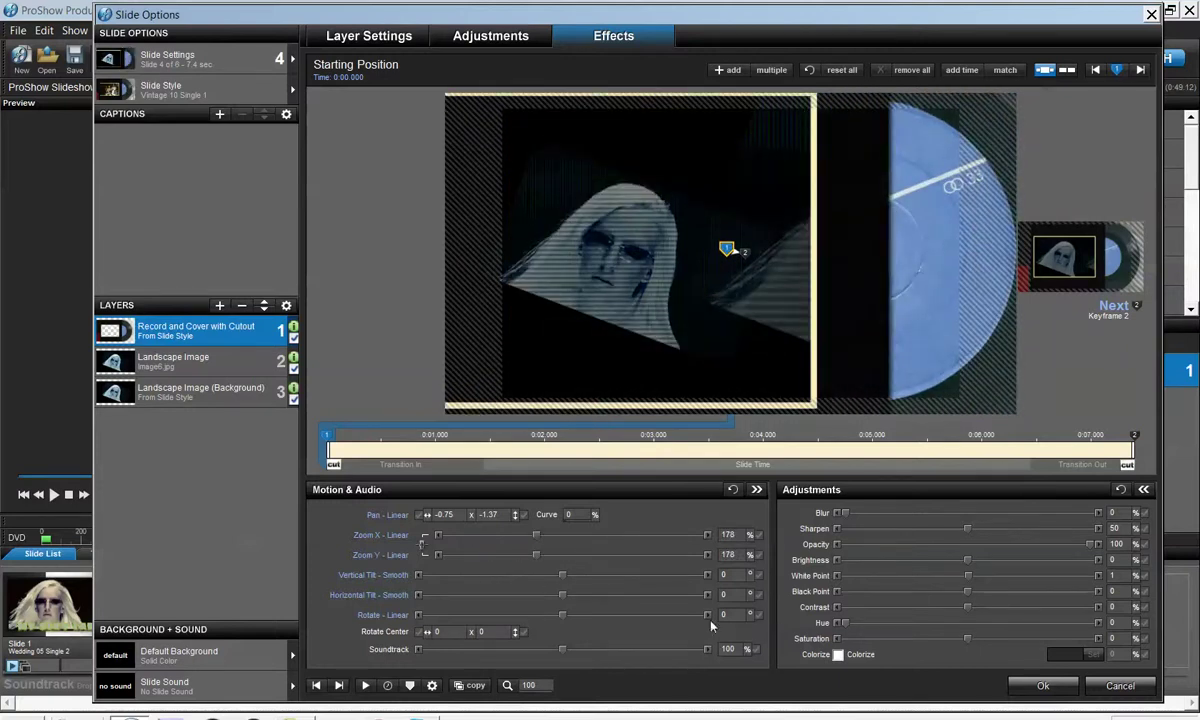
{"action": "left_click", "coordinate": [1013, 685]}
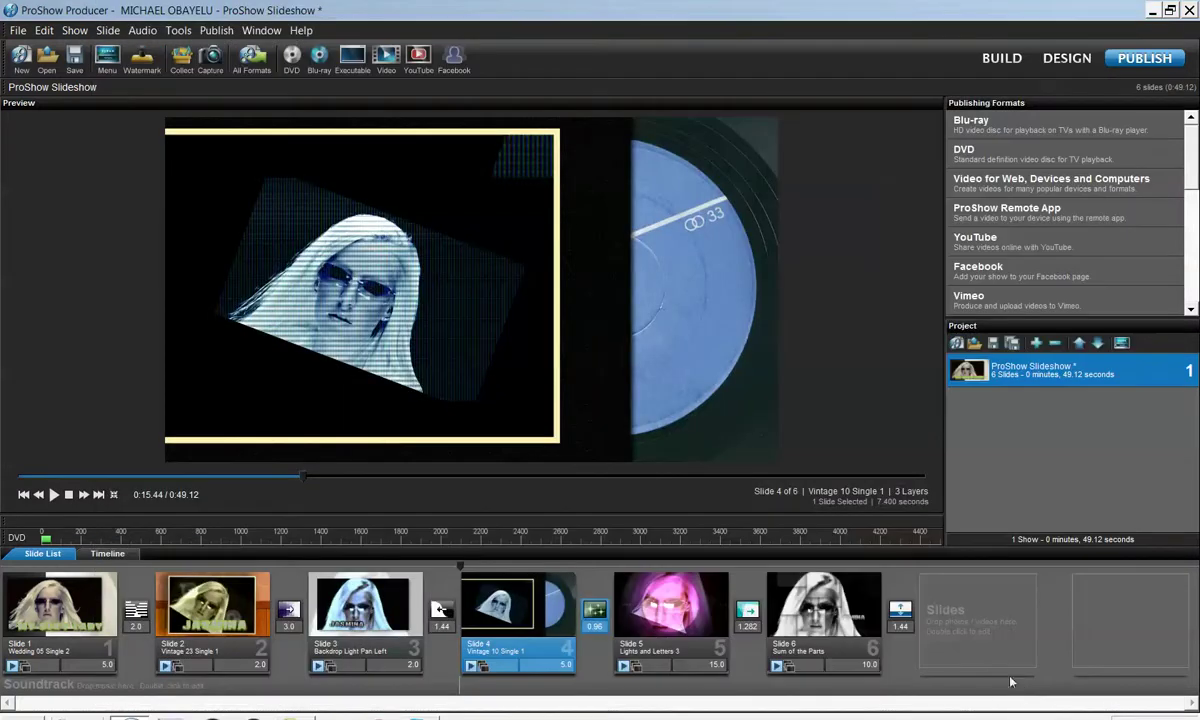
Play the show preview, then reopen slide 4's options showing its layers and keyframe timeline
{"action": "key", "text": "space"}
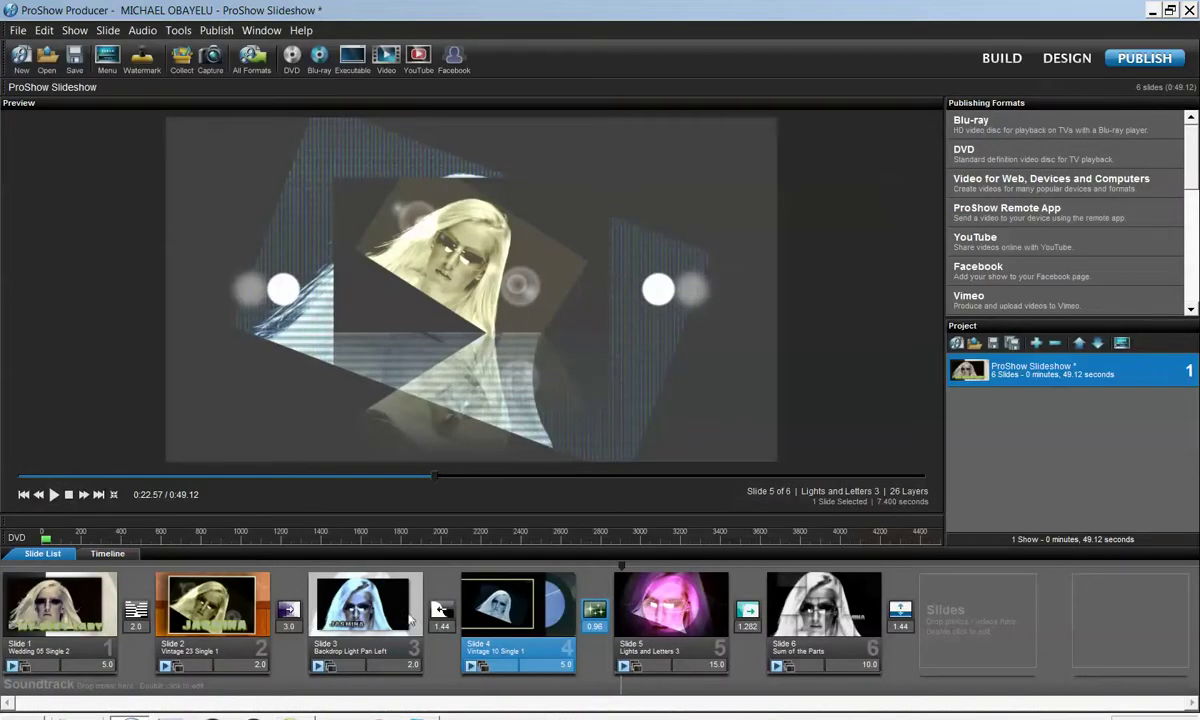
{"action": "left_click", "coordinate": [495, 612]}
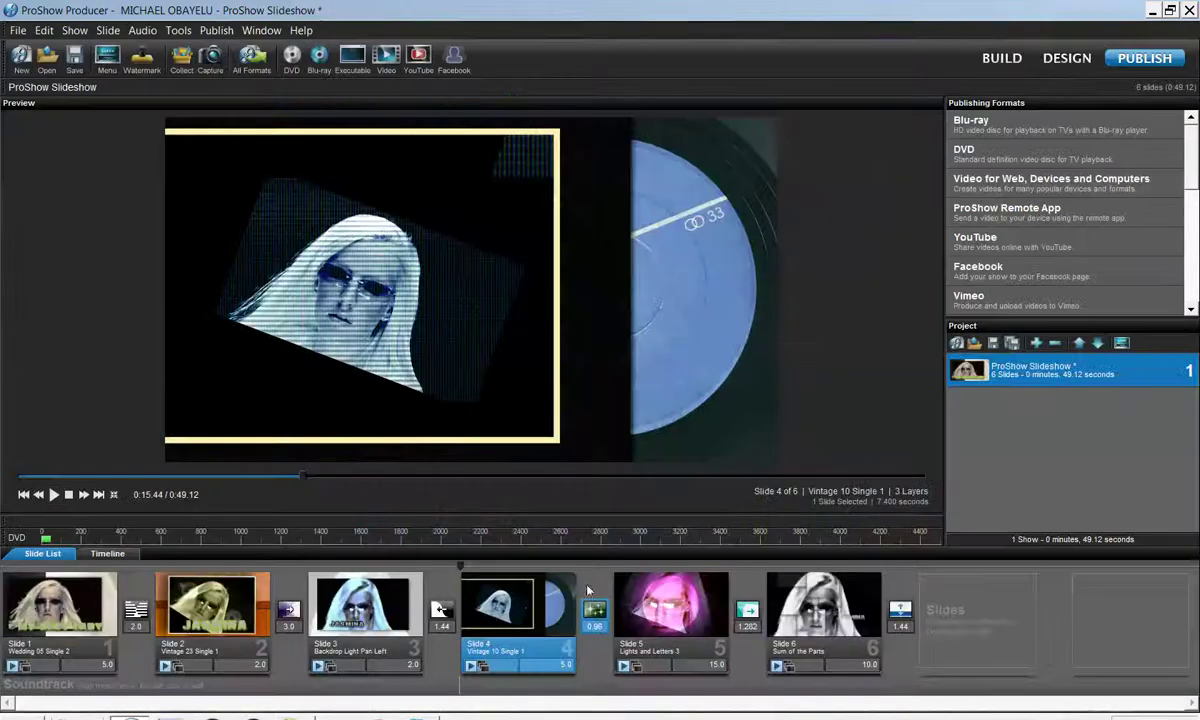
{"action": "double_click", "coordinate": [511, 617]}
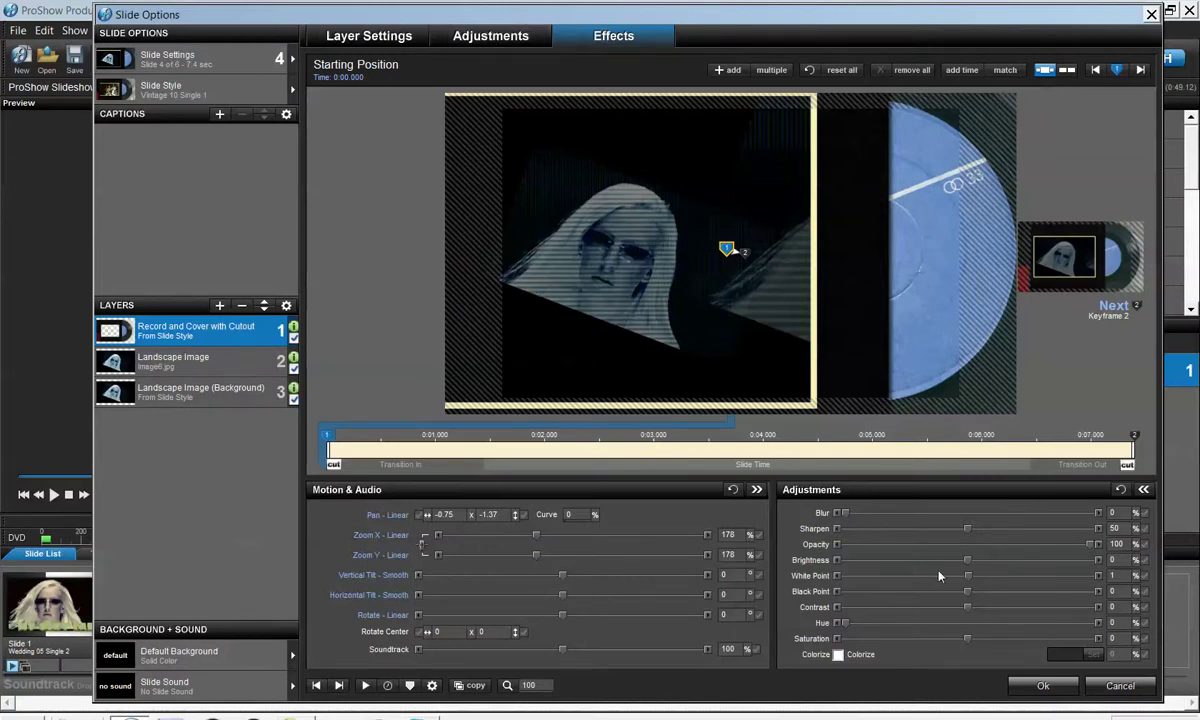
{"action": "key", "text": "Return"}
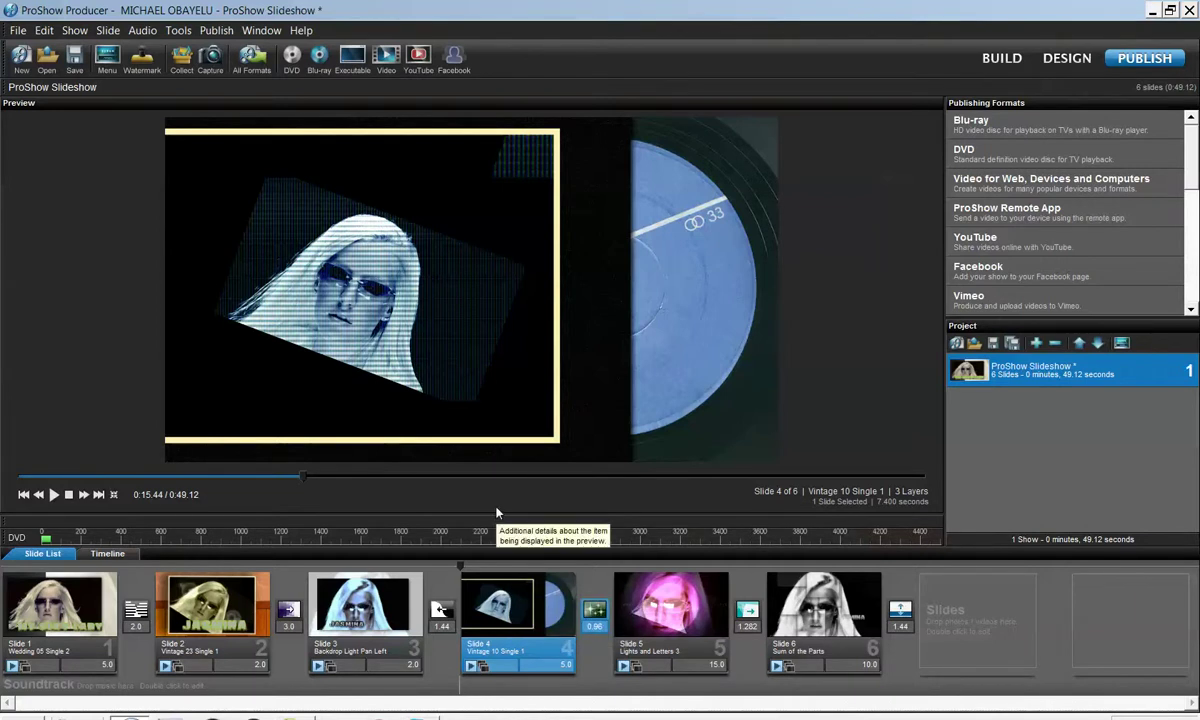
{"action": "double_click", "coordinate": [536, 598]}
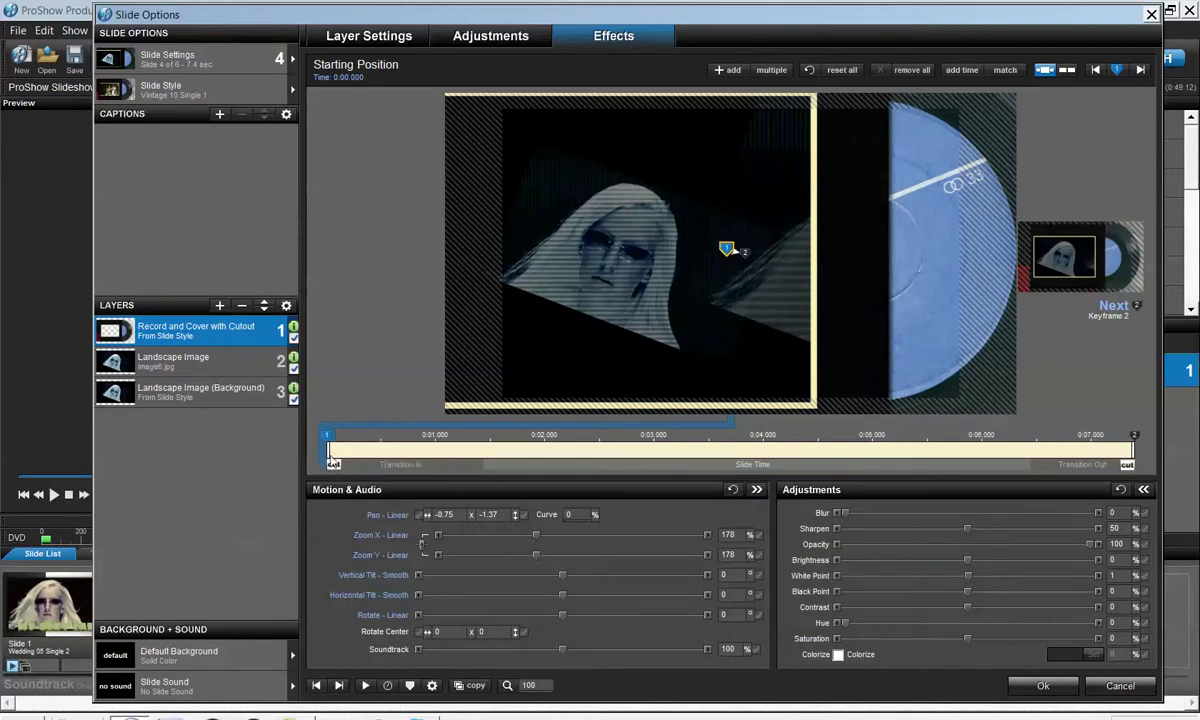
Nudge slide 4's first keyframe later and give it new in (1.44 s) and out (0.96 s) transitions
{"action": "left_click_drag", "start_coordinate": [327, 438], "coordinate": [331, 440]}
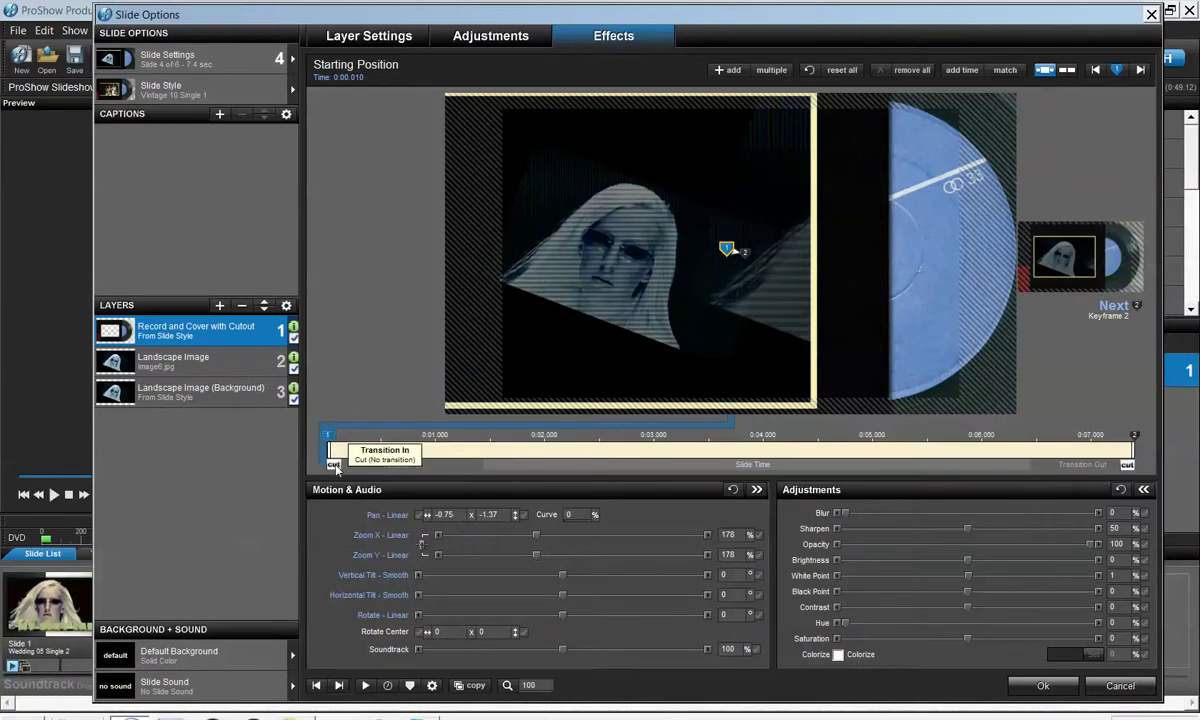
{"action": "left_click", "coordinate": [334, 465]}
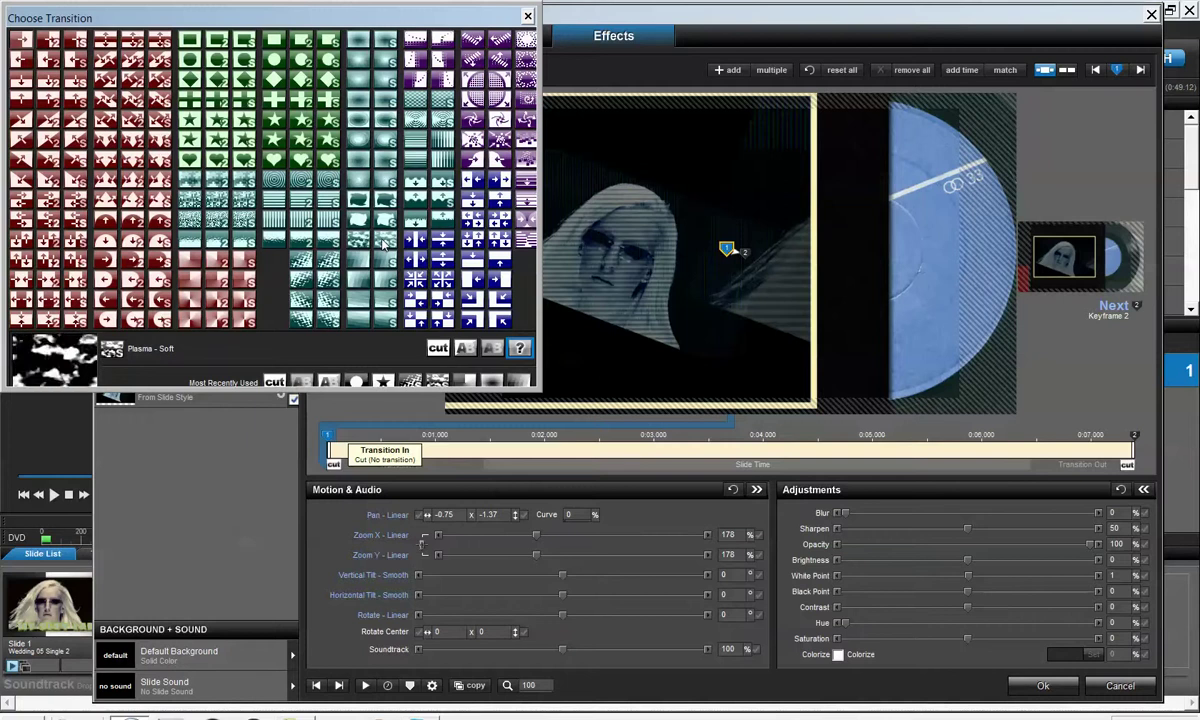
{"action": "left_click", "coordinate": [530, 179]}
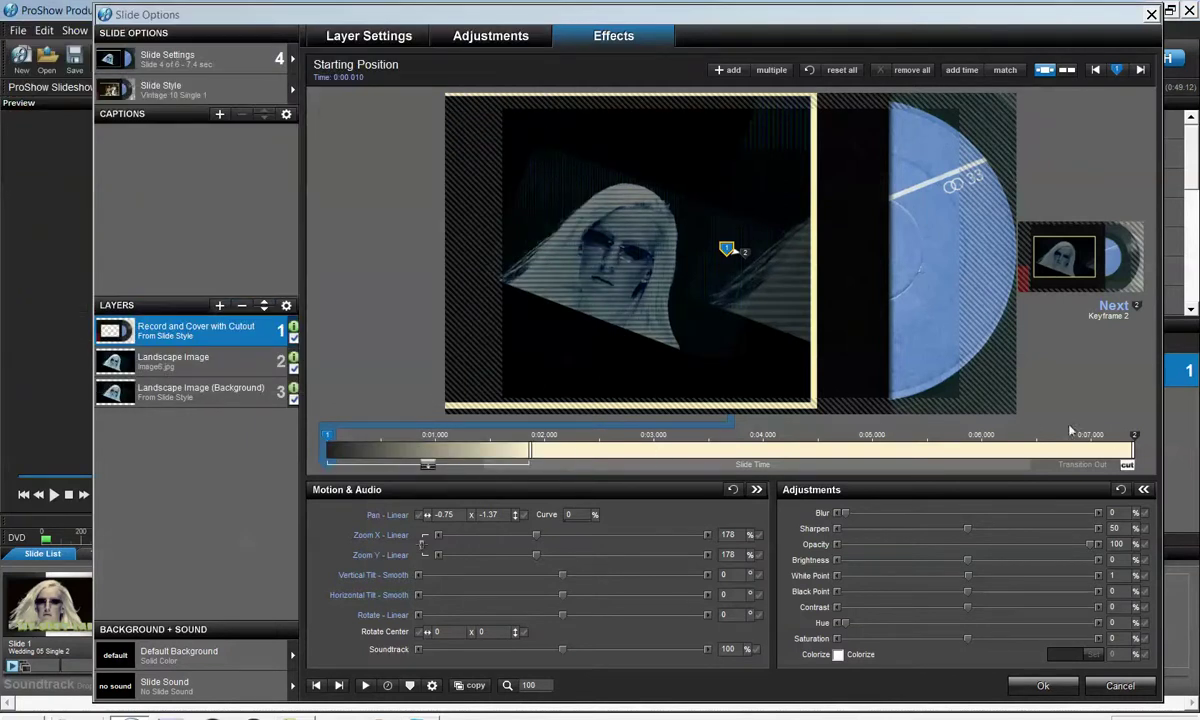
{"action": "left_click", "coordinate": [1133, 448]}
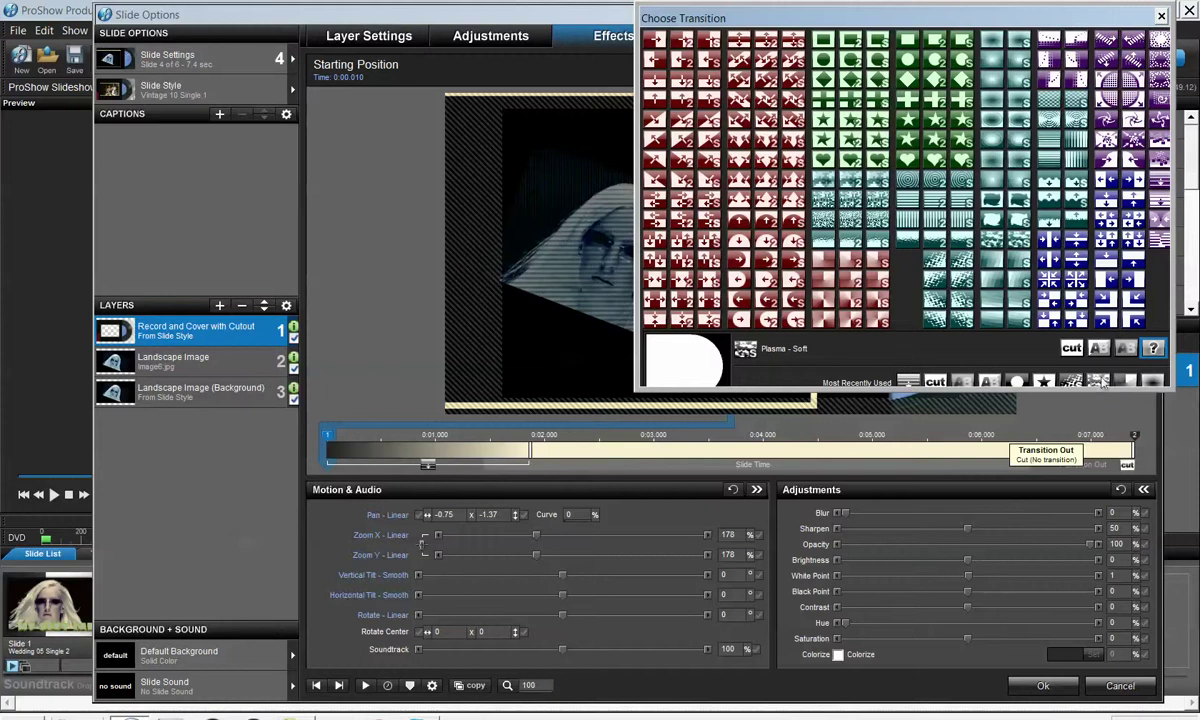
{"action": "left_click", "coordinate": [1158, 120]}
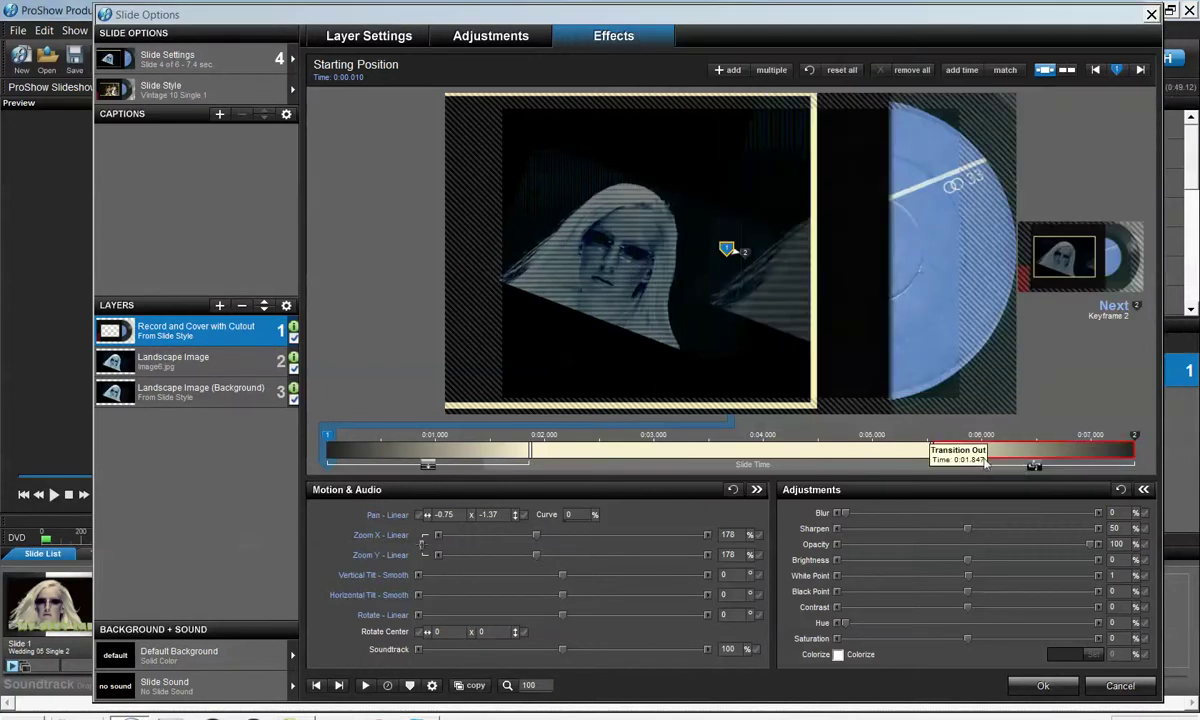
{"action": "left_click", "coordinate": [1050, 688]}
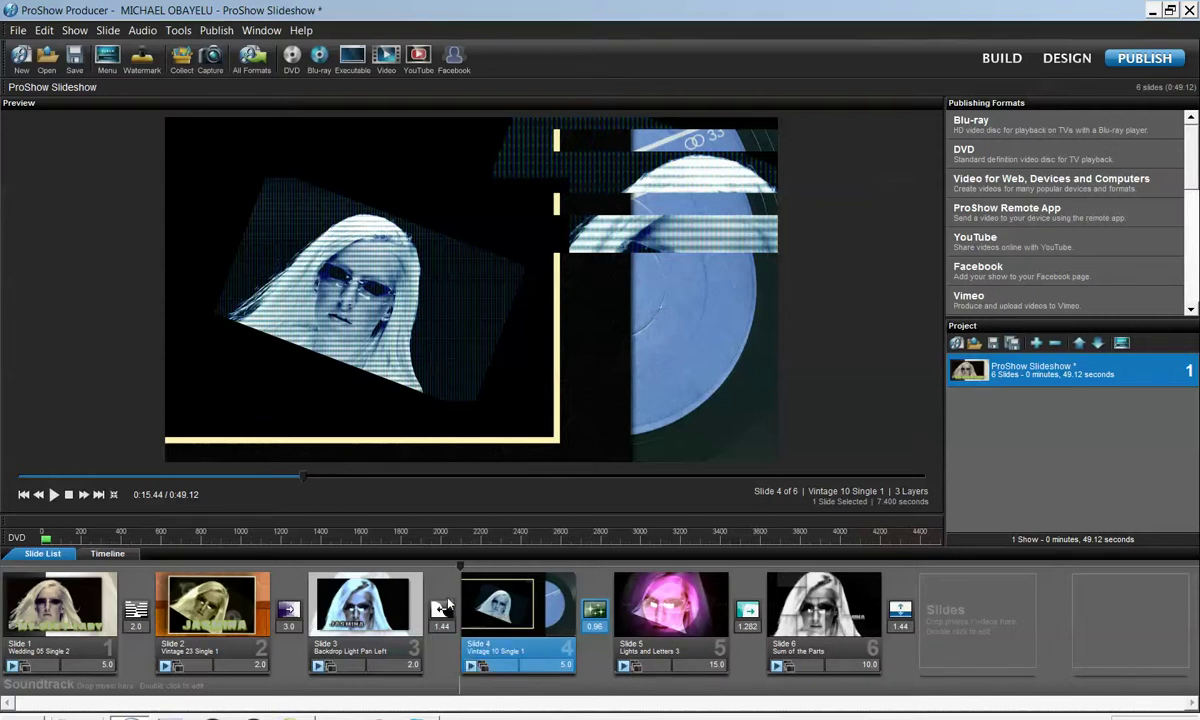
{"action": "double_click", "coordinate": [517, 615]}
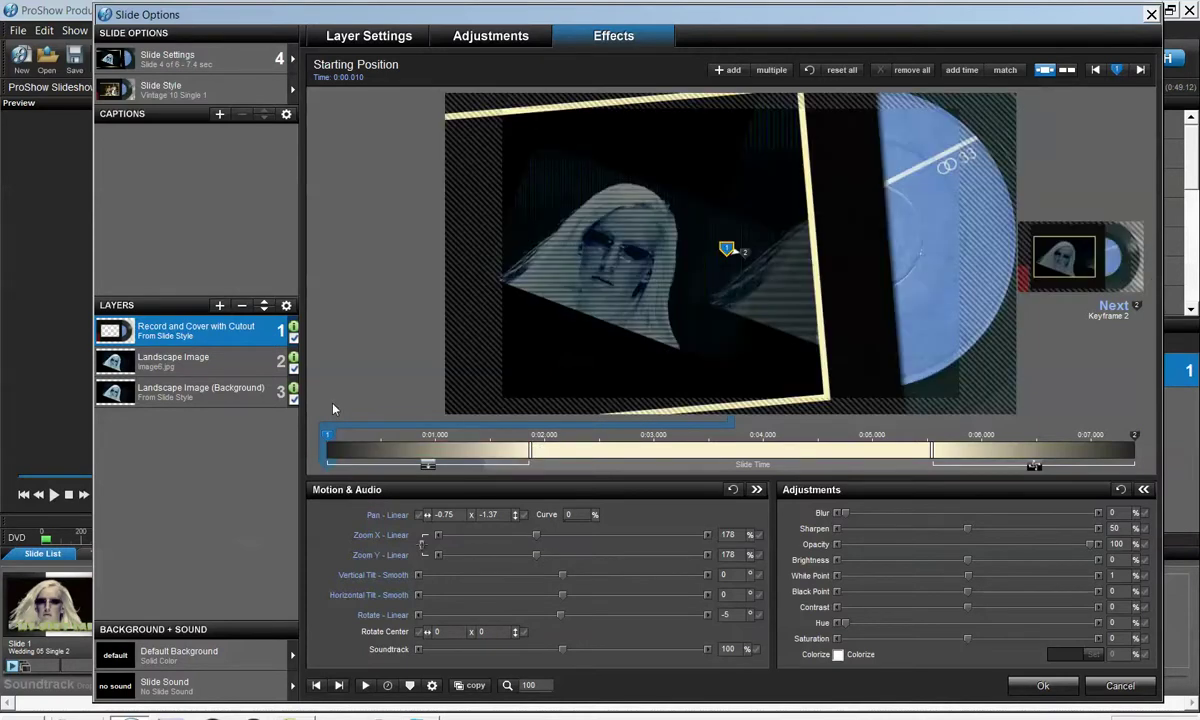
{"action": "key", "text": "space"}
{"action": "left_click", "coordinate": [1150, 15]}
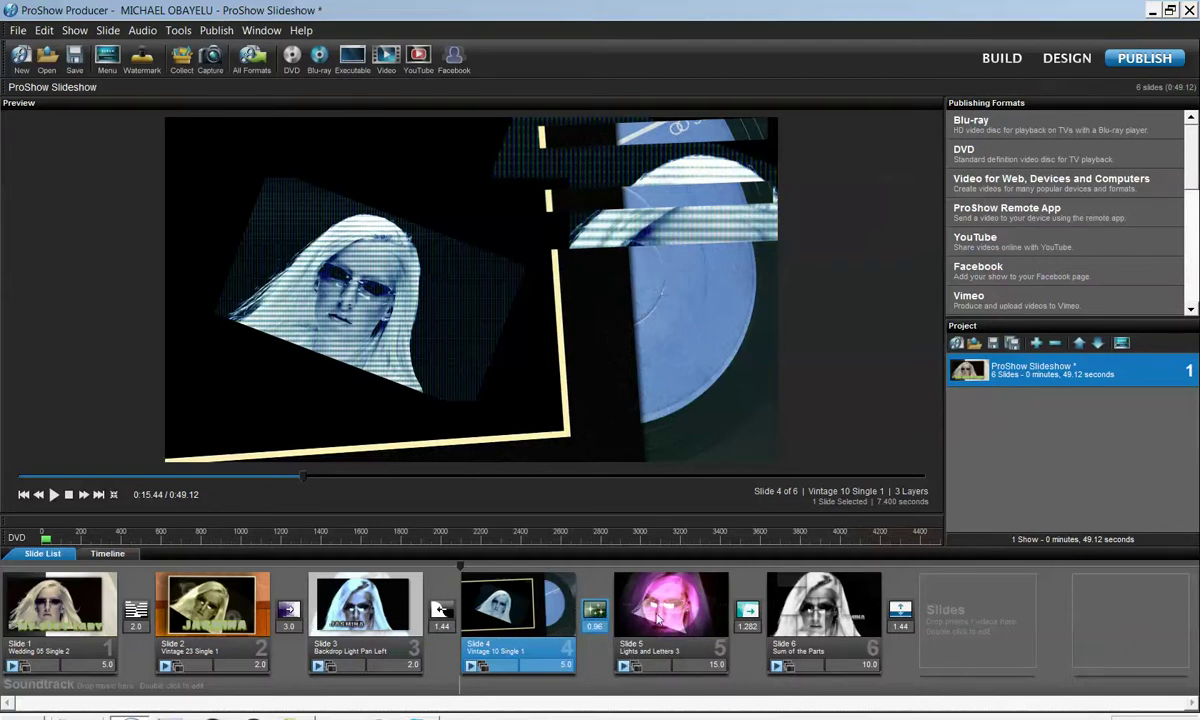
{"action": "mouse_move", "coordinate": [692, 612]}
{"action": "double_click", "coordinate": [555, 612]}
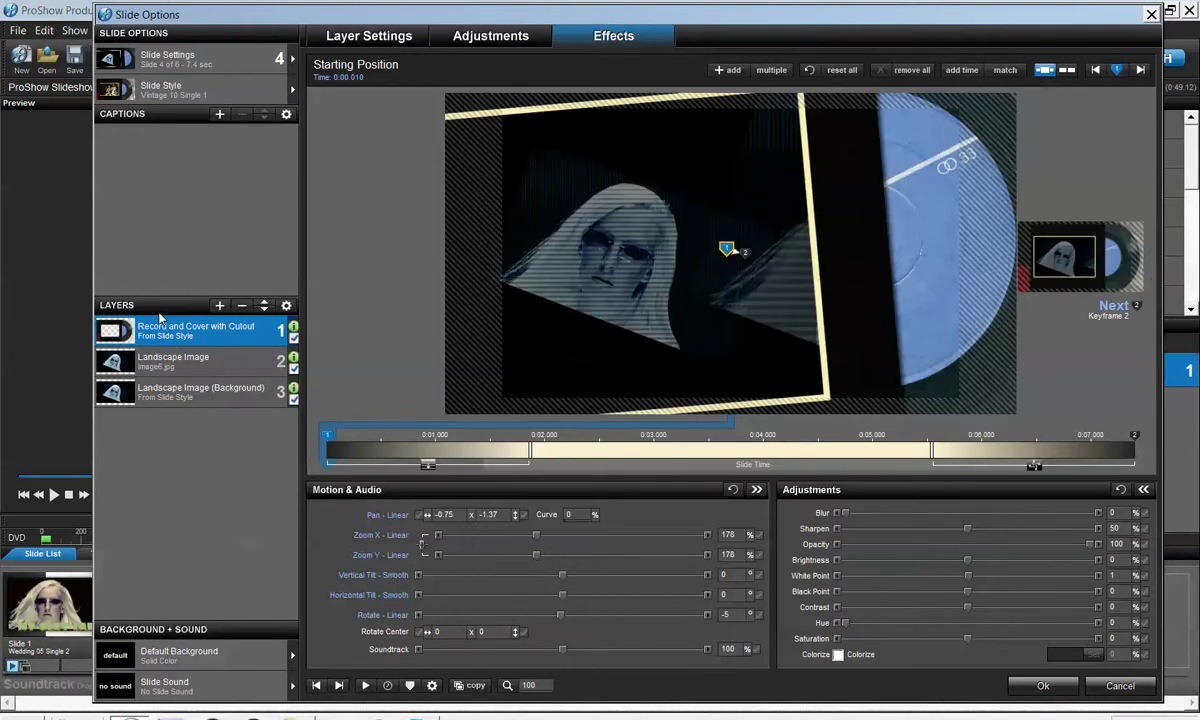
Strip slide 4's current style by applying No Style, leaving one image layer
{"action": "left_click", "coordinate": [160, 88]}
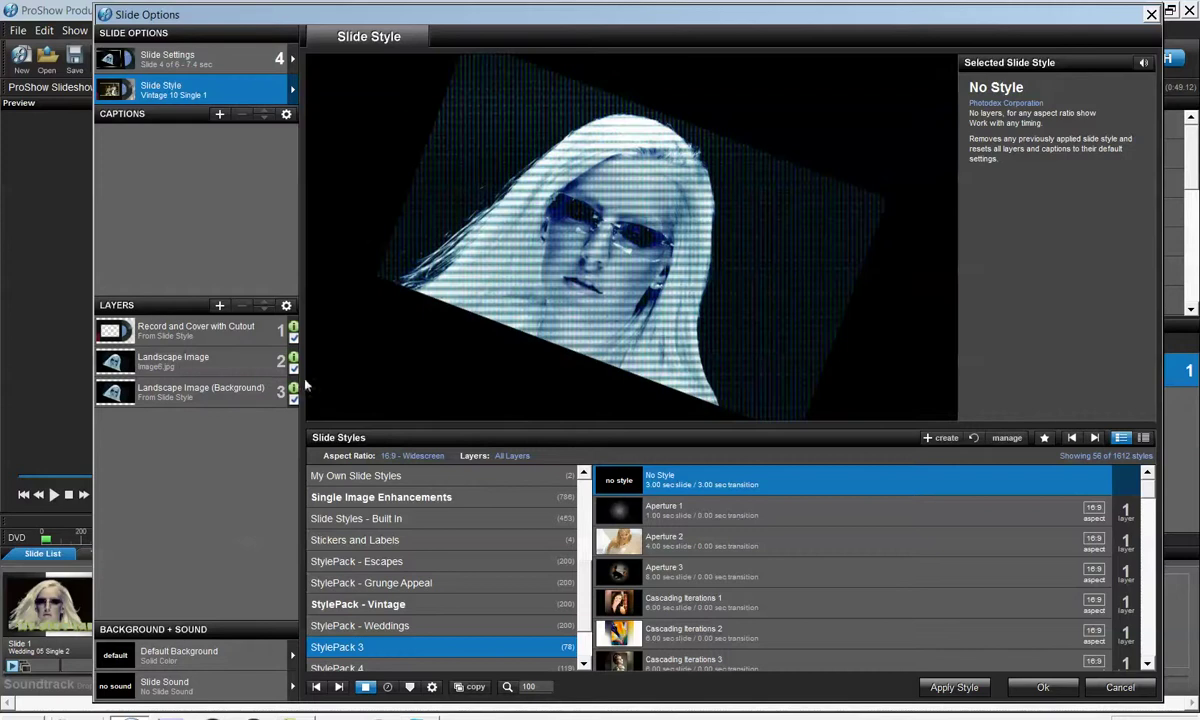
{"action": "left_click", "coordinate": [936, 692]}
{"action": "left_click", "coordinate": [612, 433]}
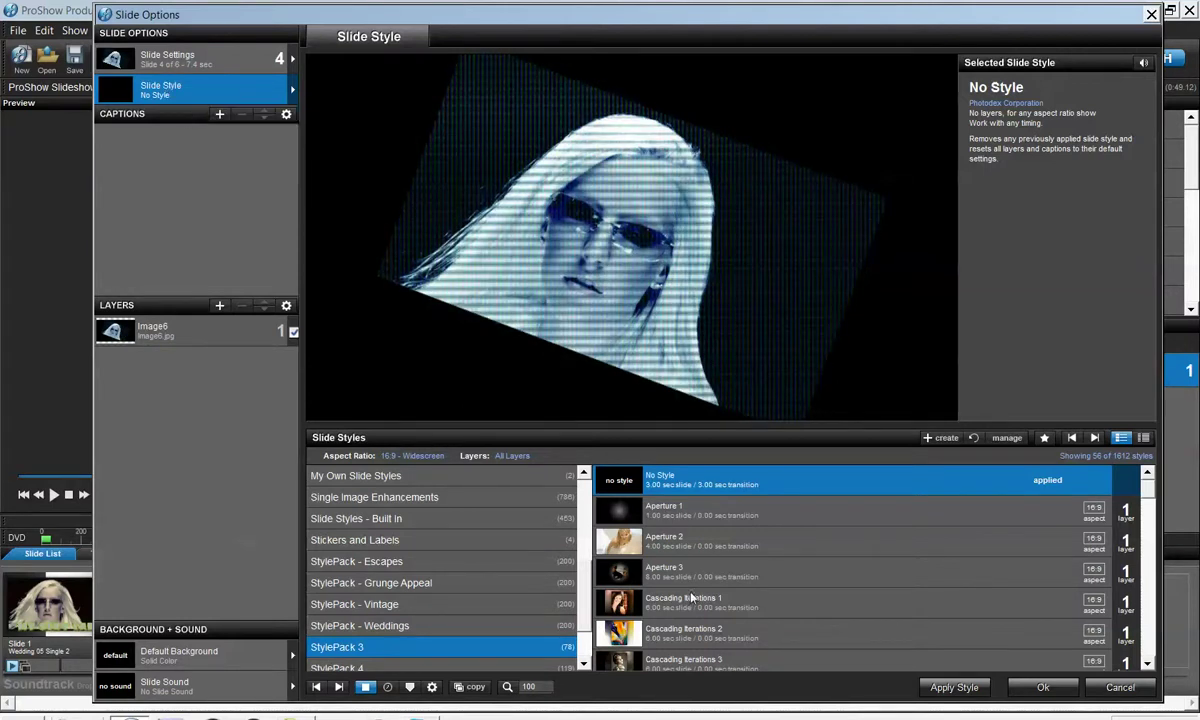
Choose Mirror Mask 1 from StylePack 3 and apply it to slide 4
{"action": "scroll", "coordinate": [692, 597], "scroll_direction": "down", "scroll_amount": 2}
{"action": "scroll", "coordinate": [692, 597], "scroll_direction": "down", "scroll_amount": 4}
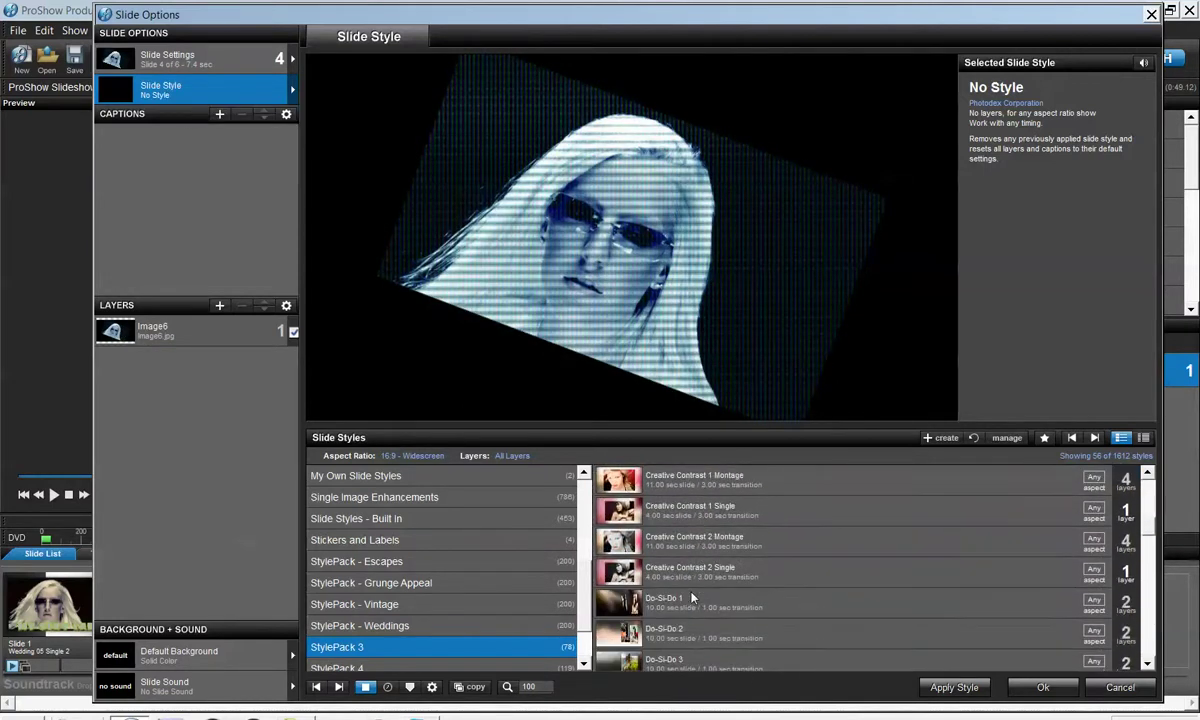
{"action": "scroll", "coordinate": [692, 597], "scroll_direction": "down", "scroll_amount": 2}
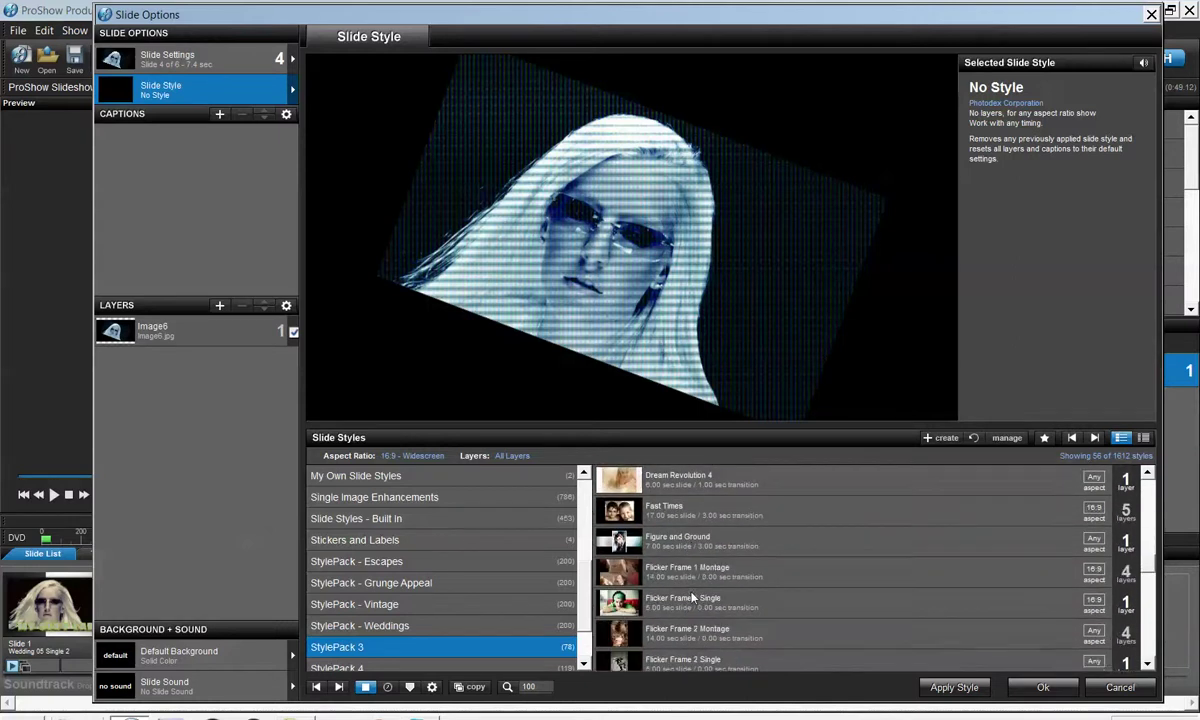
{"action": "scroll", "coordinate": [692, 597], "scroll_direction": "down", "scroll_amount": 3}
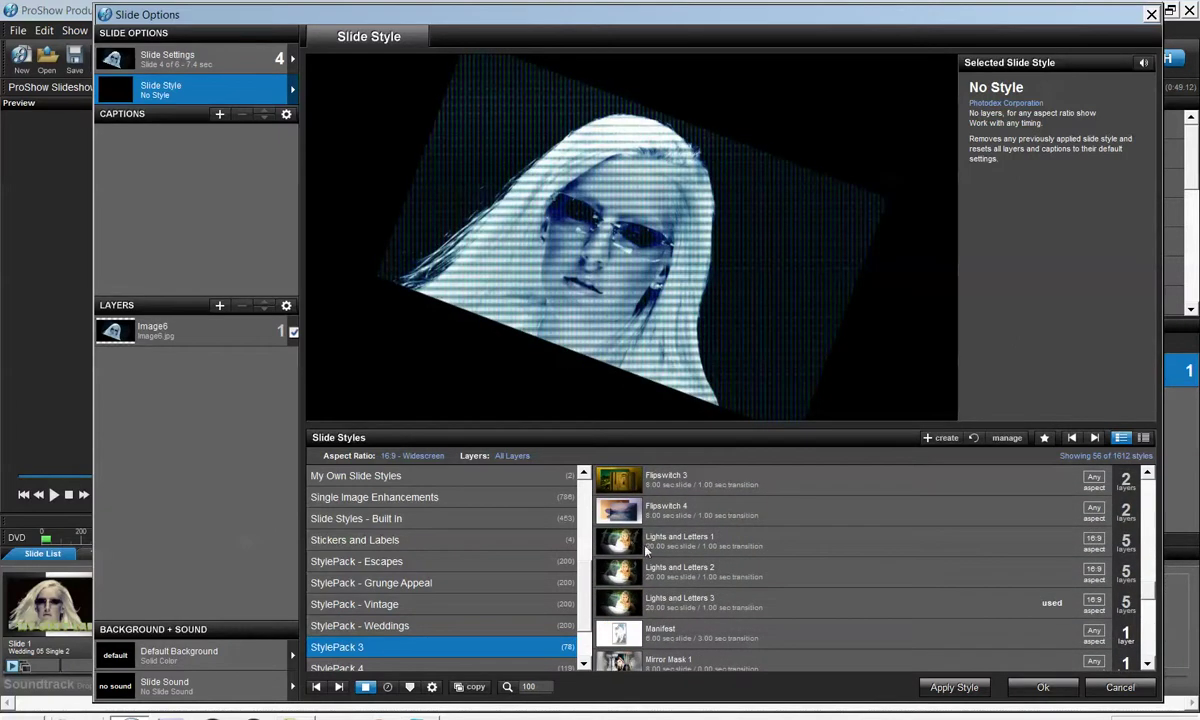
{"action": "scroll", "coordinate": [646, 549], "scroll_direction": "down", "scroll_amount": 1}
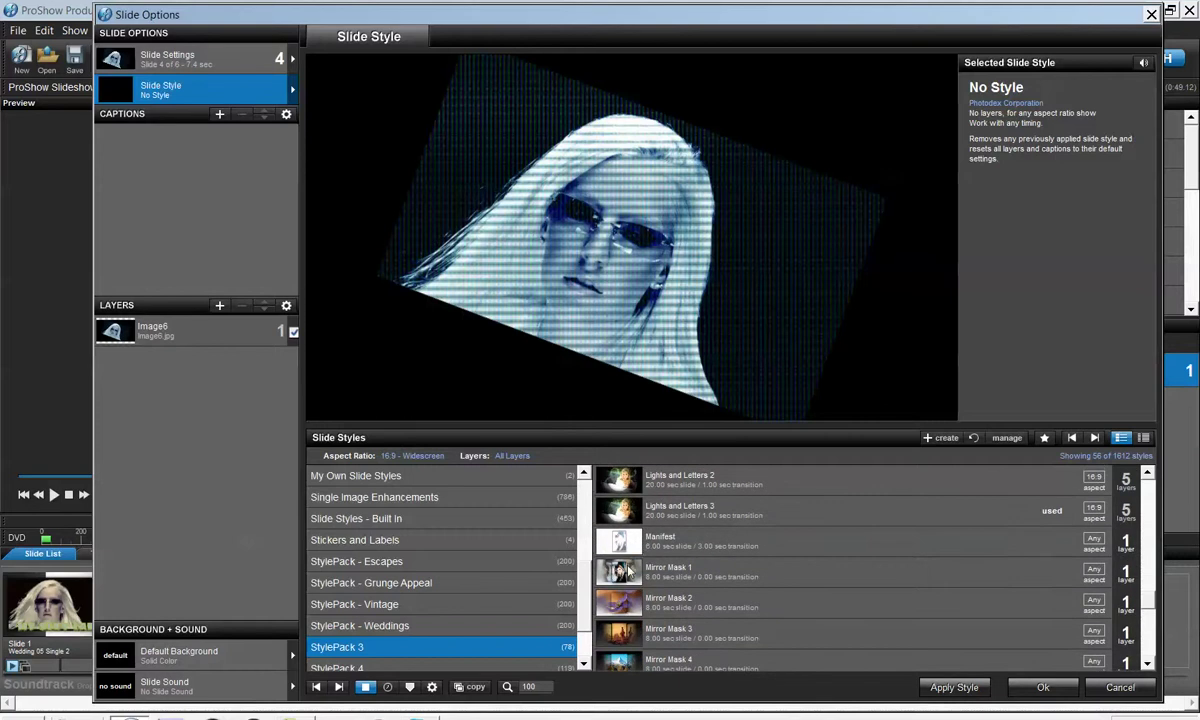
{"action": "left_click", "coordinate": [629, 569]}
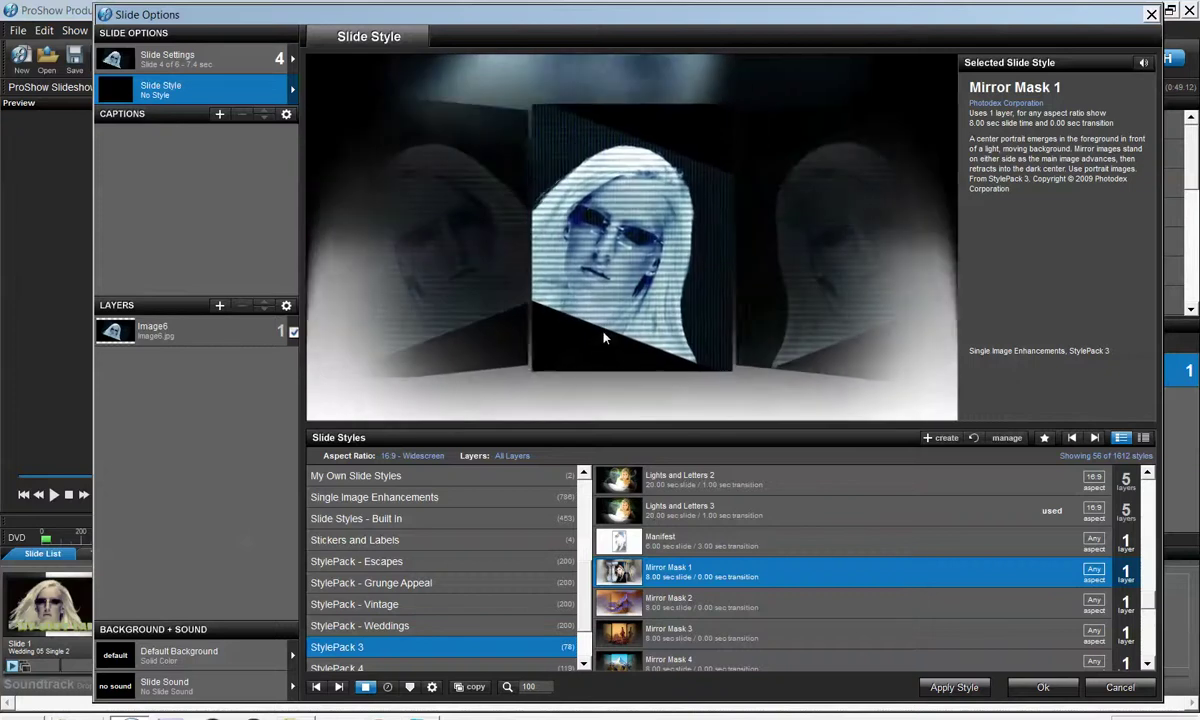
{"action": "left_click", "coordinate": [950, 687]}
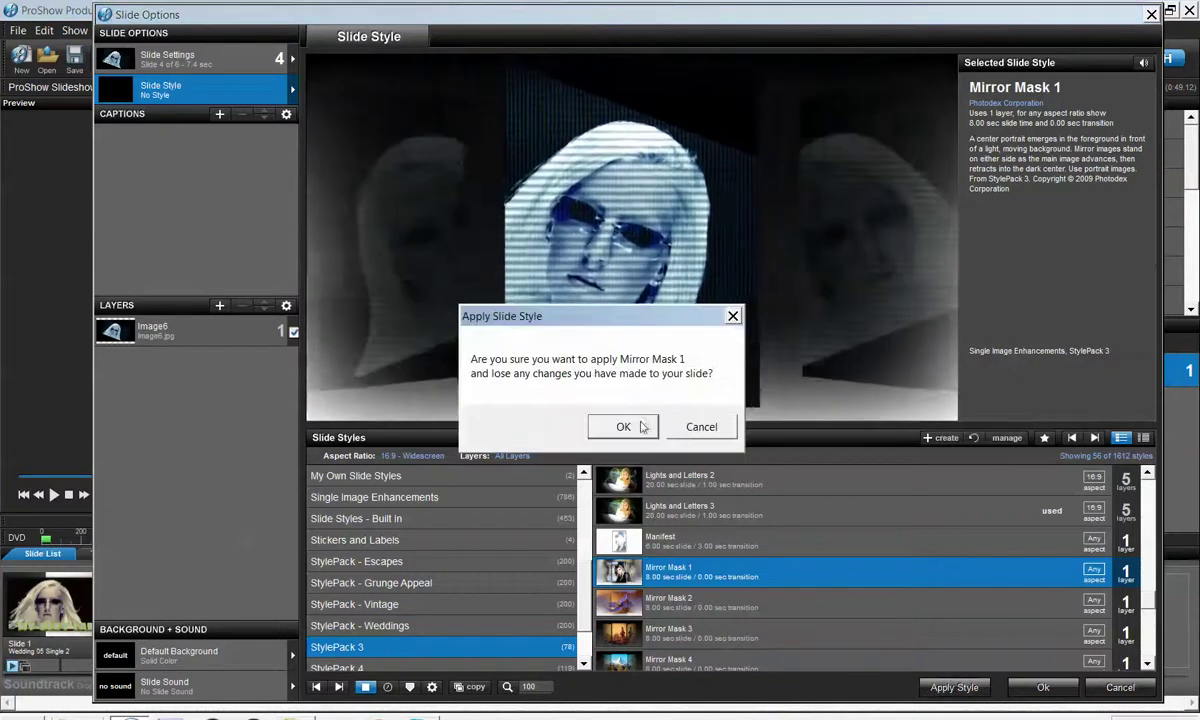
Confirm Mirror Mask 1 for slide 4's 10 layers, check the Portrait Image layer, and accept the changes
{"action": "left_click", "coordinate": [638, 428]}
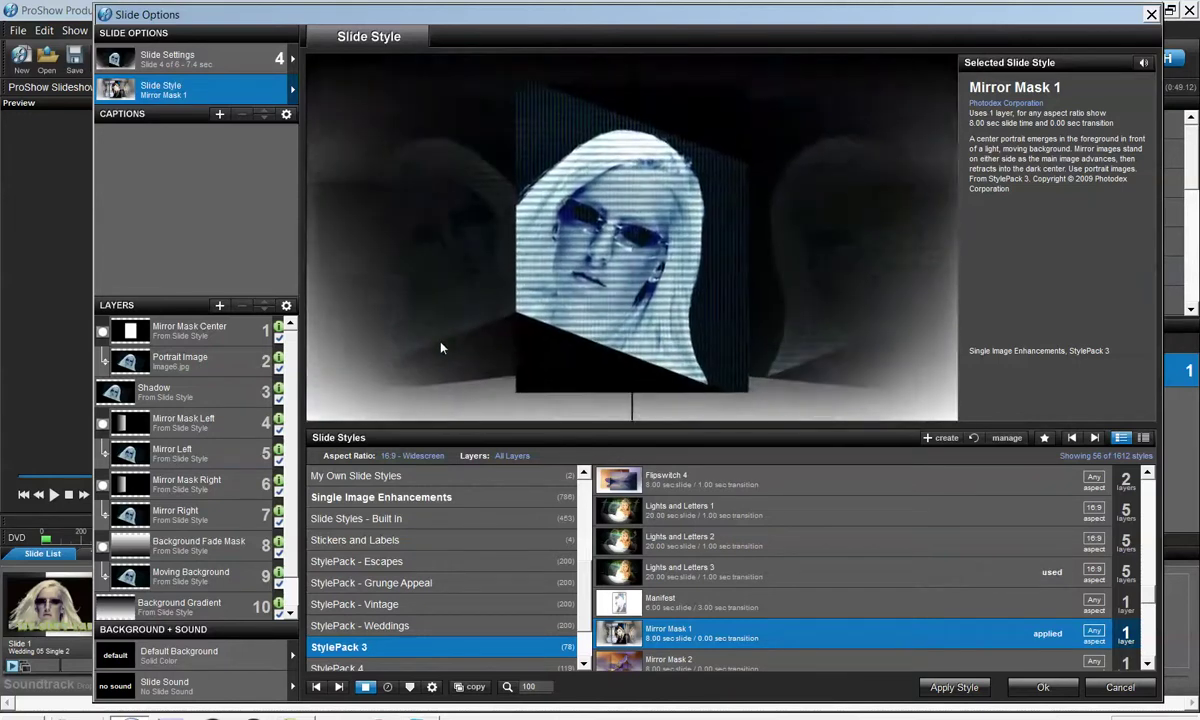
{"action": "left_click", "coordinate": [172, 357]}
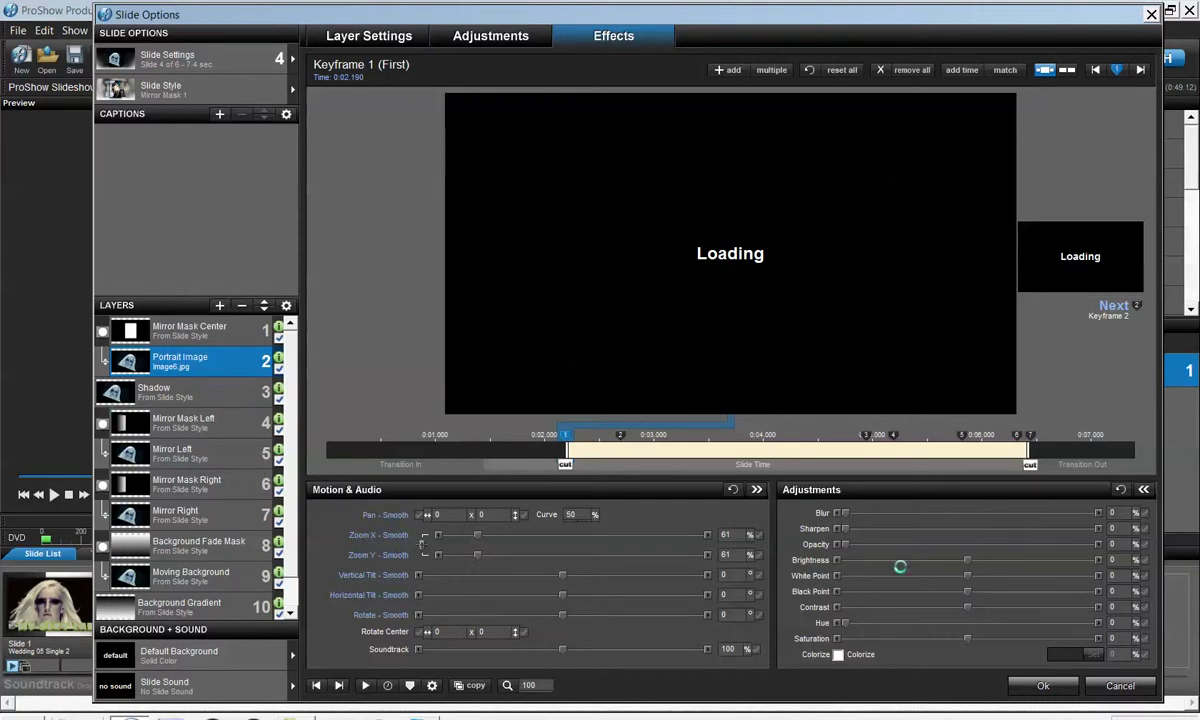
{"action": "left_click", "coordinate": [1020, 685]}
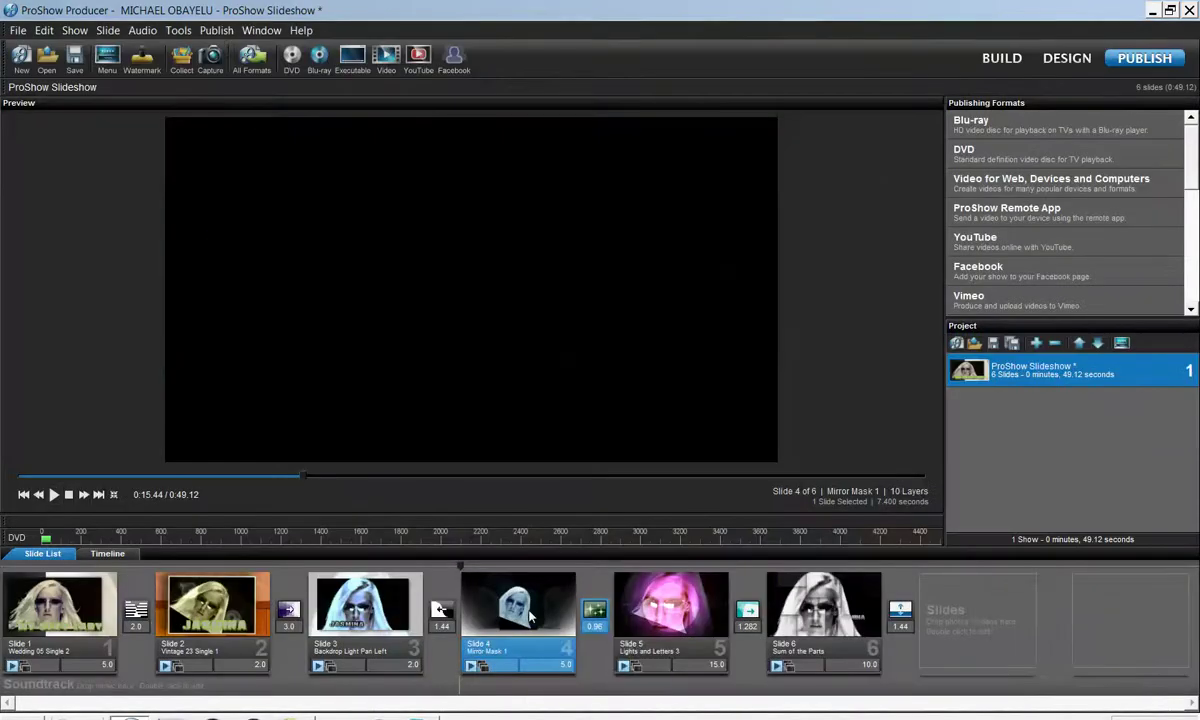
{"action": "double_click", "coordinate": [529, 615]}
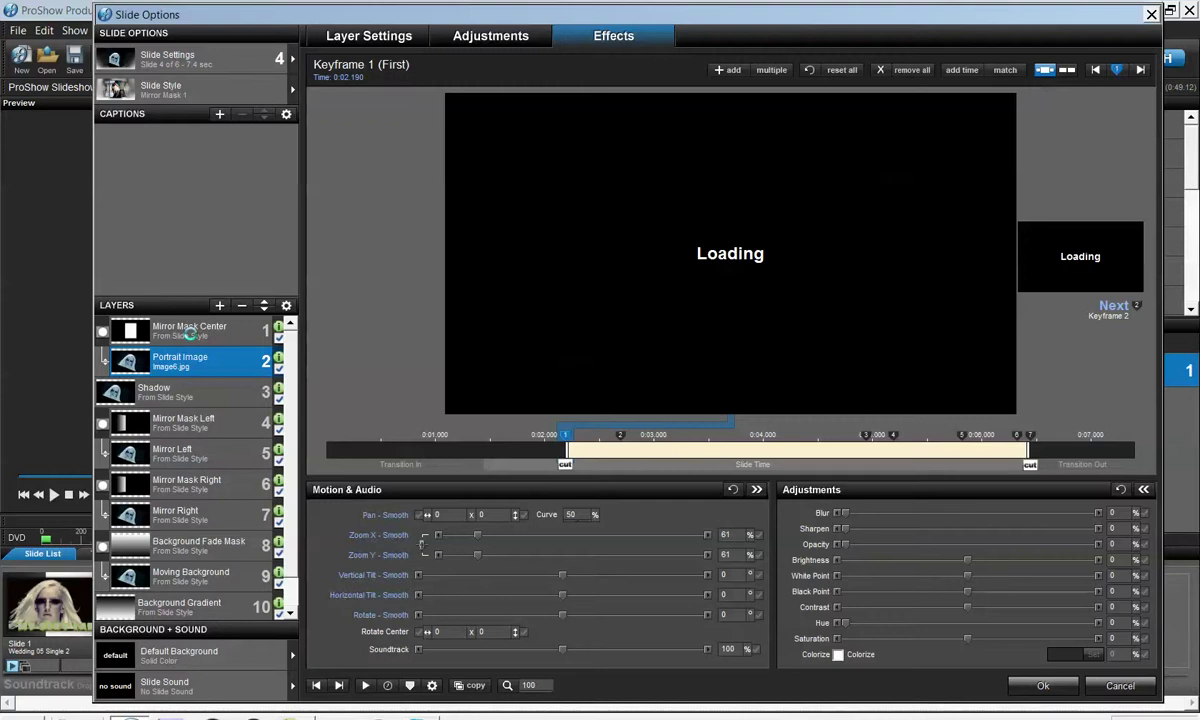
{"action": "left_click", "coordinate": [188, 334]}
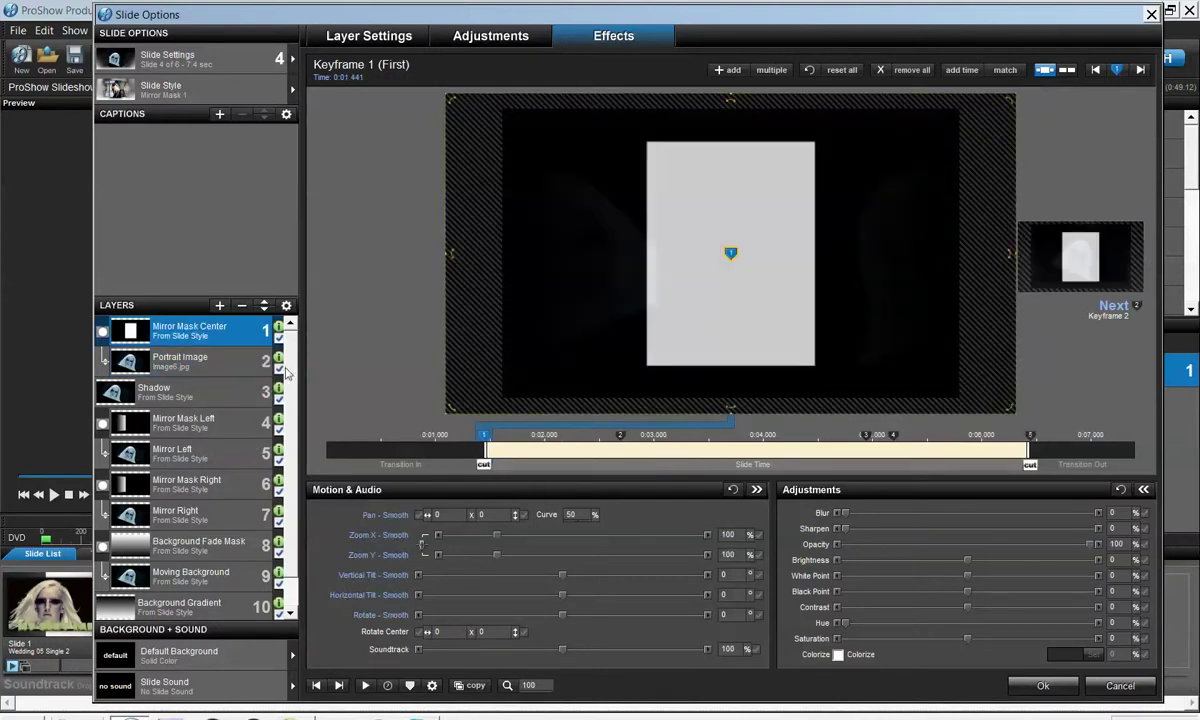
{"action": "scroll", "coordinate": [272, 400], "scroll_direction": "down", "scroll_amount": 1}
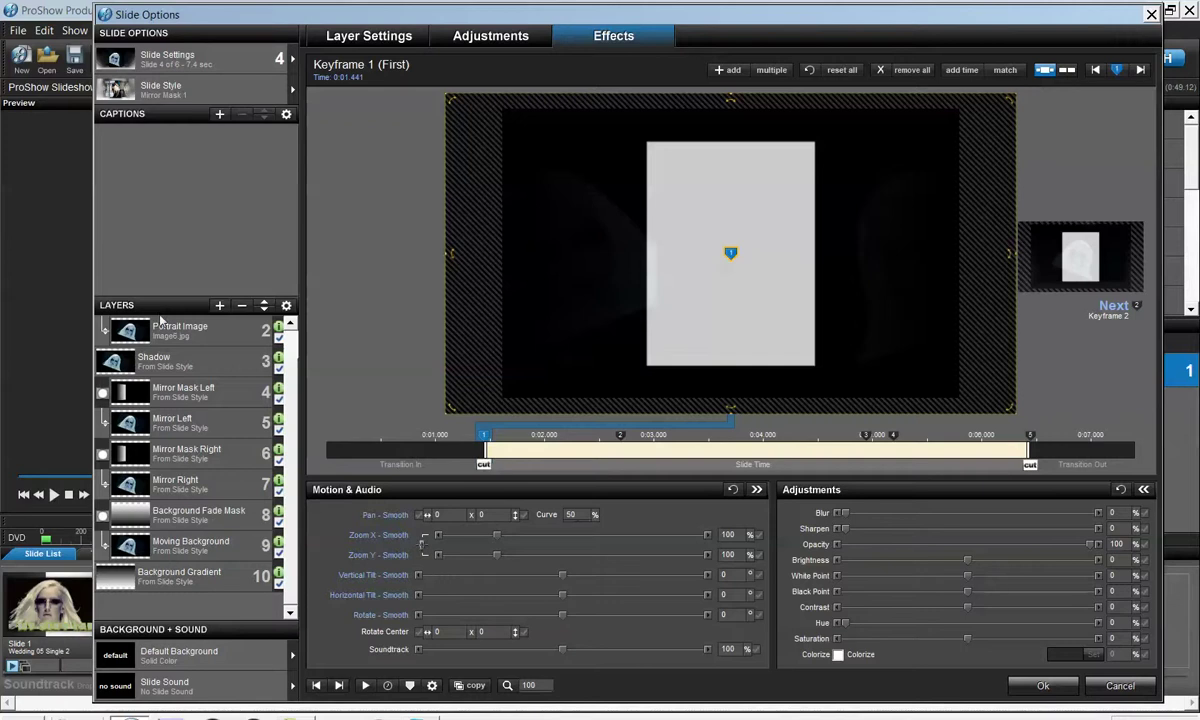
{"action": "scroll", "coordinate": [155, 468], "scroll_direction": "up", "scroll_amount": 1}
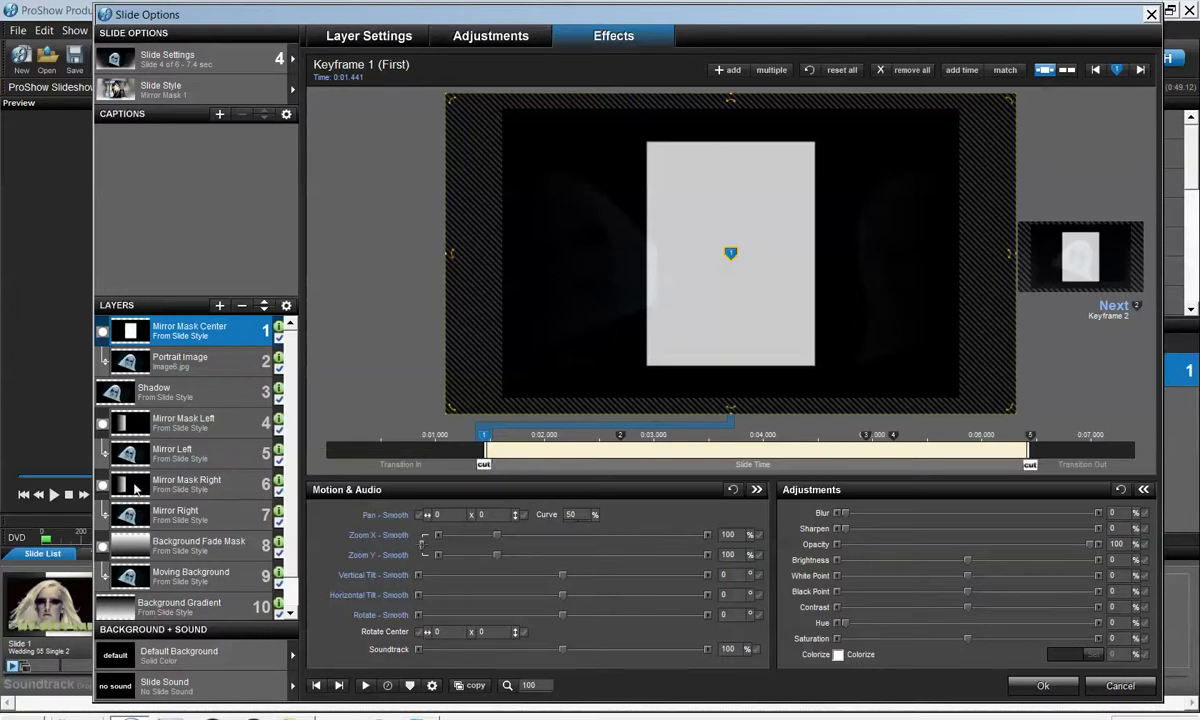
{"action": "scroll", "coordinate": [195, 412], "scroll_direction": "down", "scroll_amount": 1}
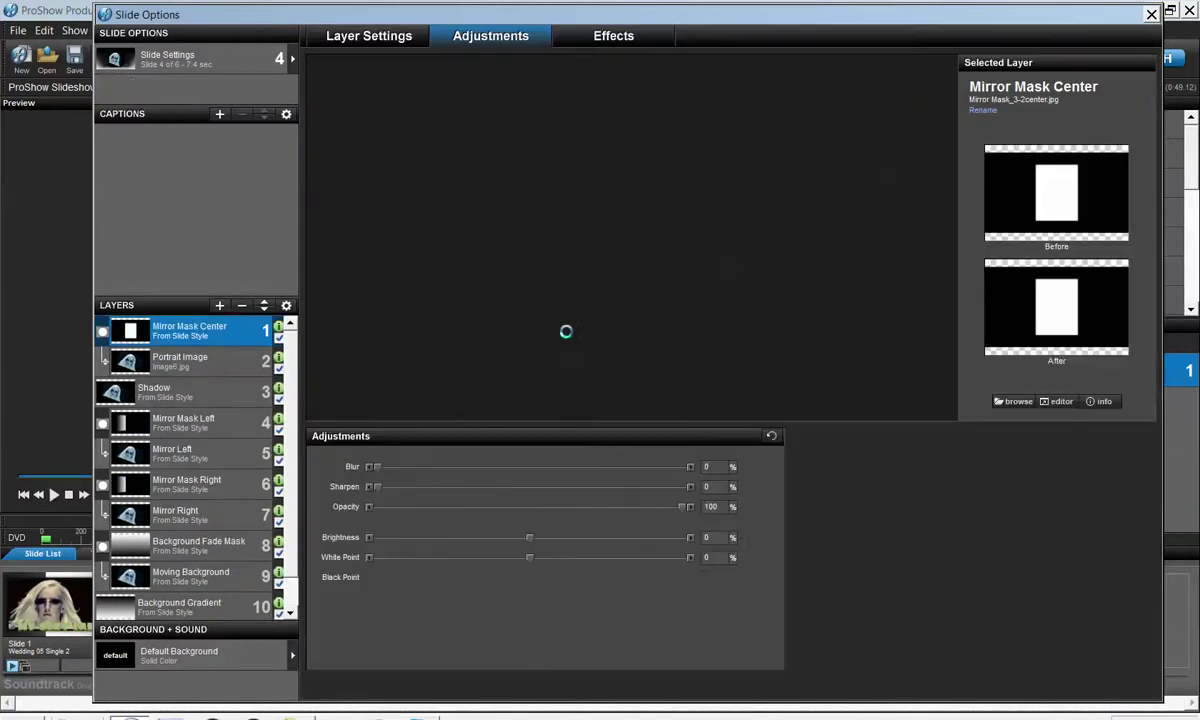
{"action": "left_click", "coordinate": [1018, 684]}
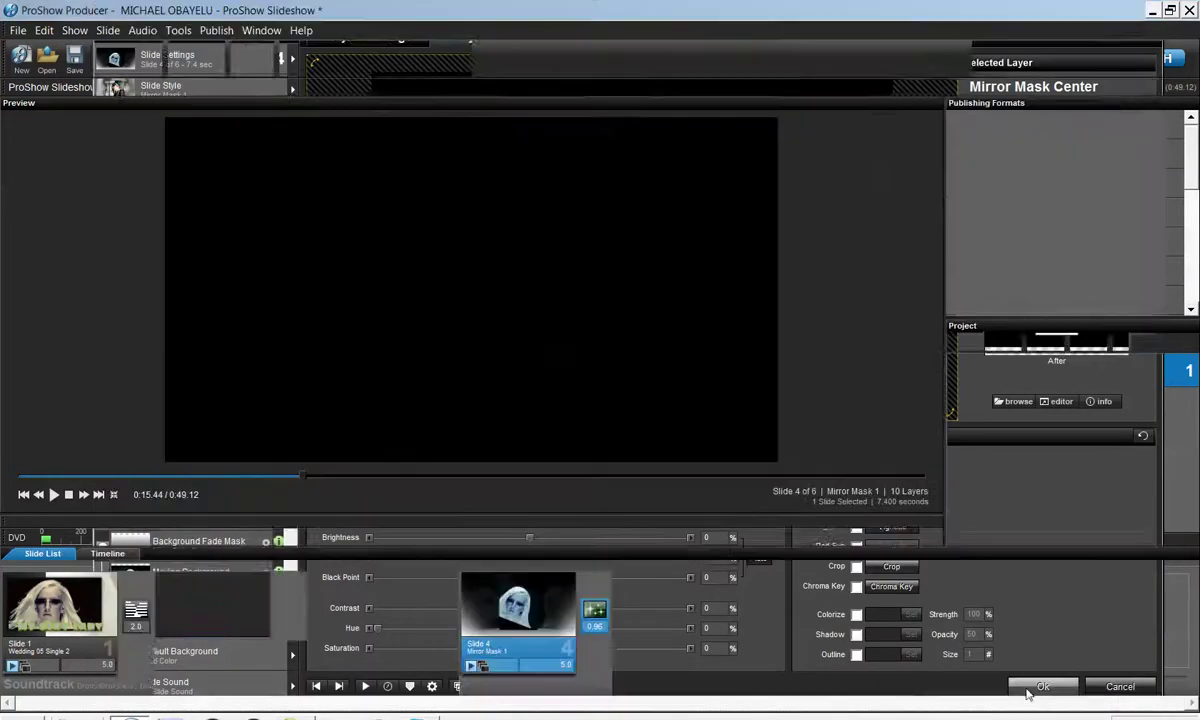
{"action": "double_click", "coordinate": [490, 603]}
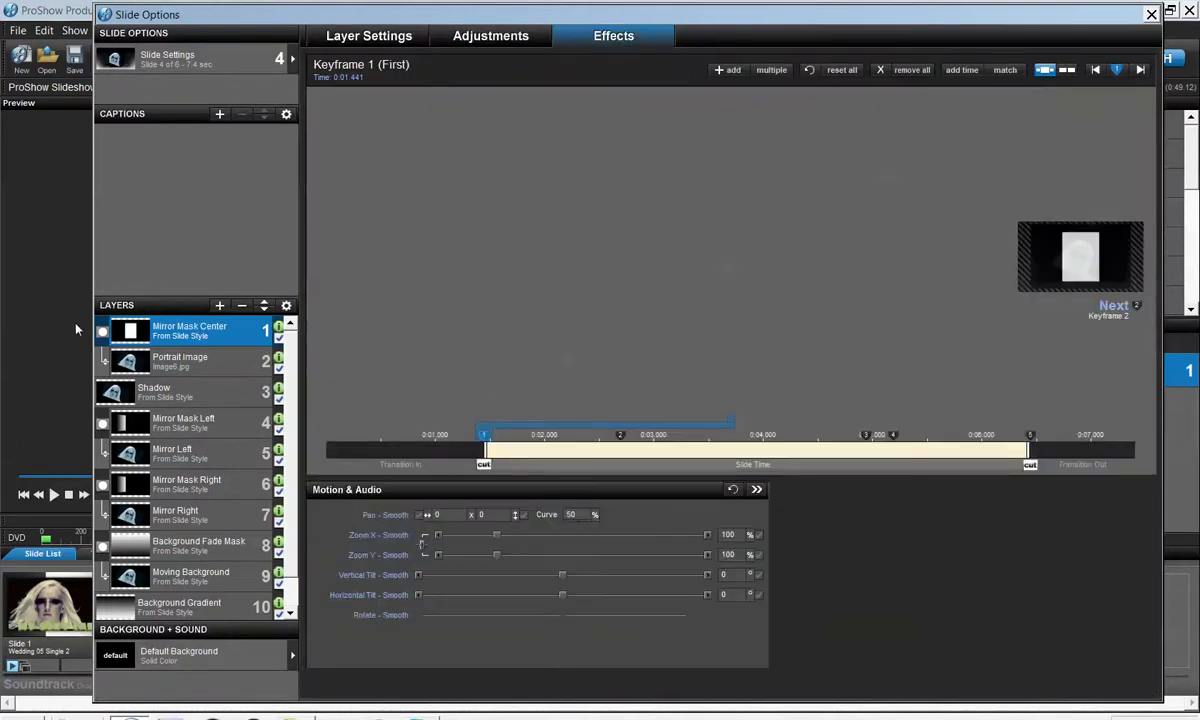
{"action": "left_click", "coordinate": [137, 363]}
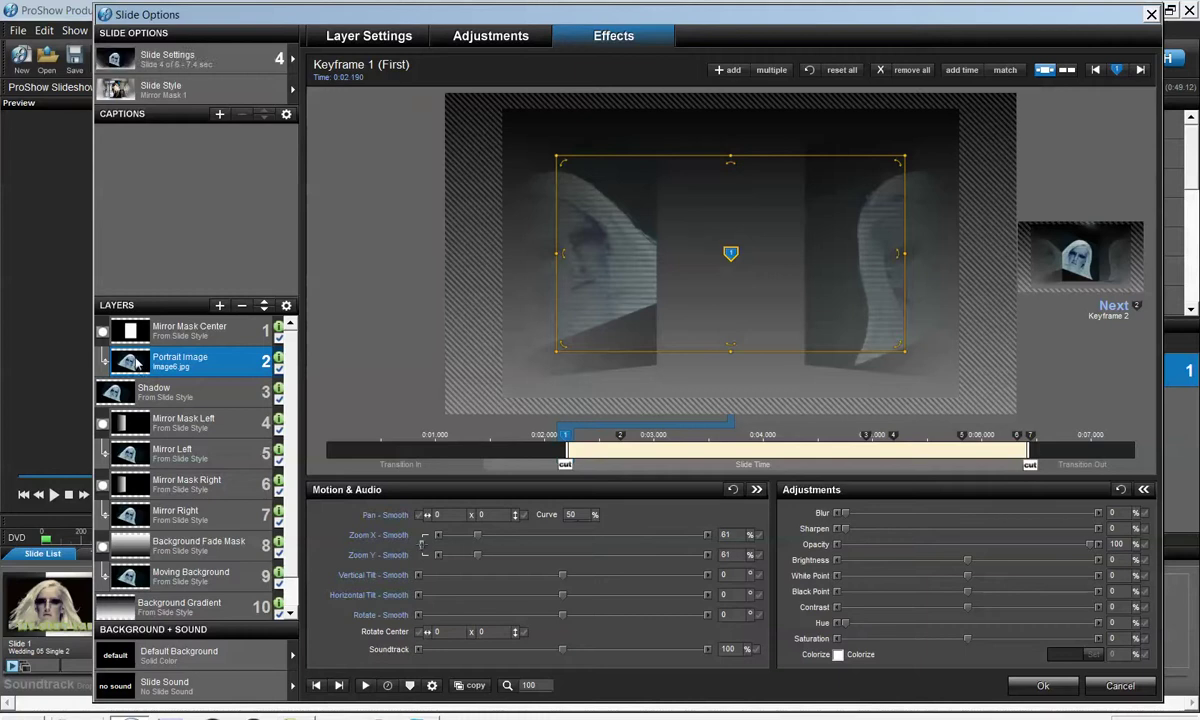
{"action": "left_click", "coordinate": [127, 452]}
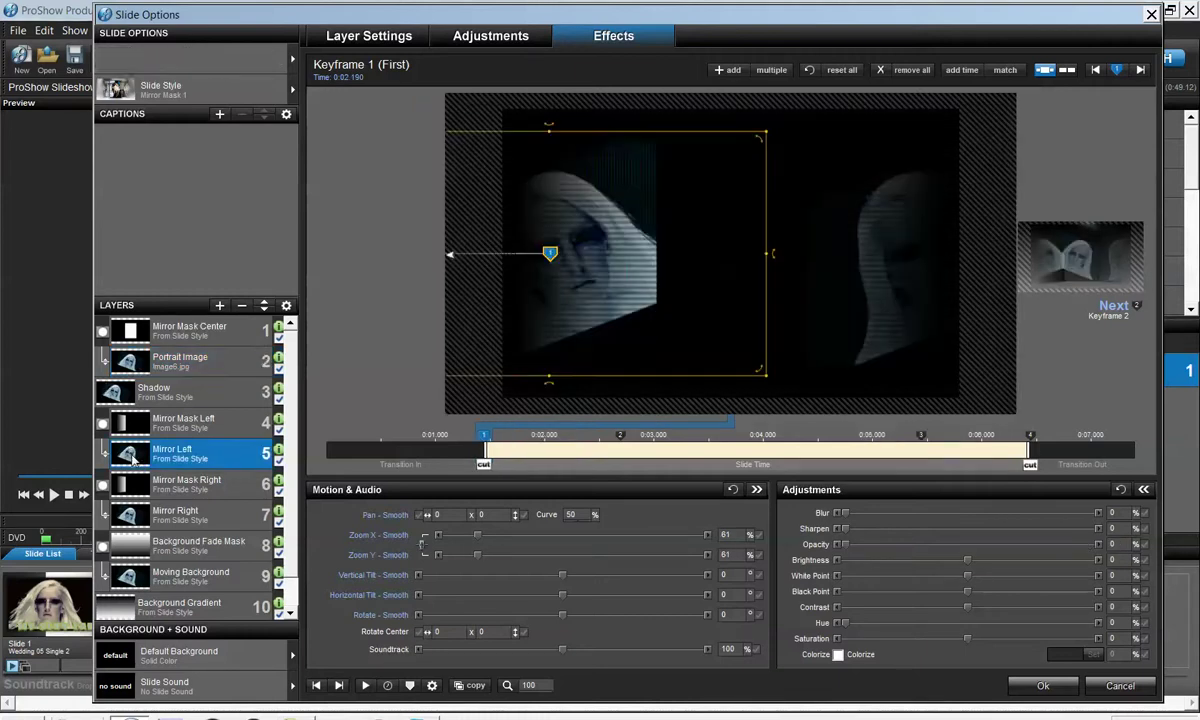
{"action": "left_click", "coordinate": [116, 392]}
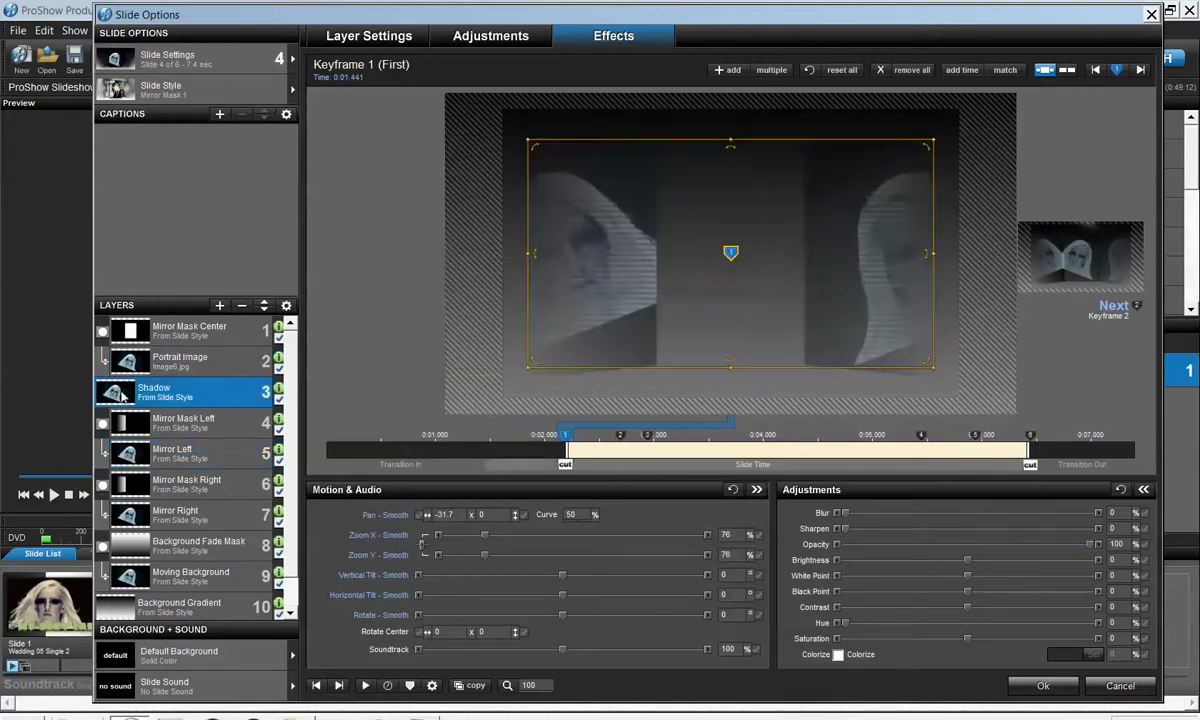
{"action": "left_click", "coordinate": [150, 512]}
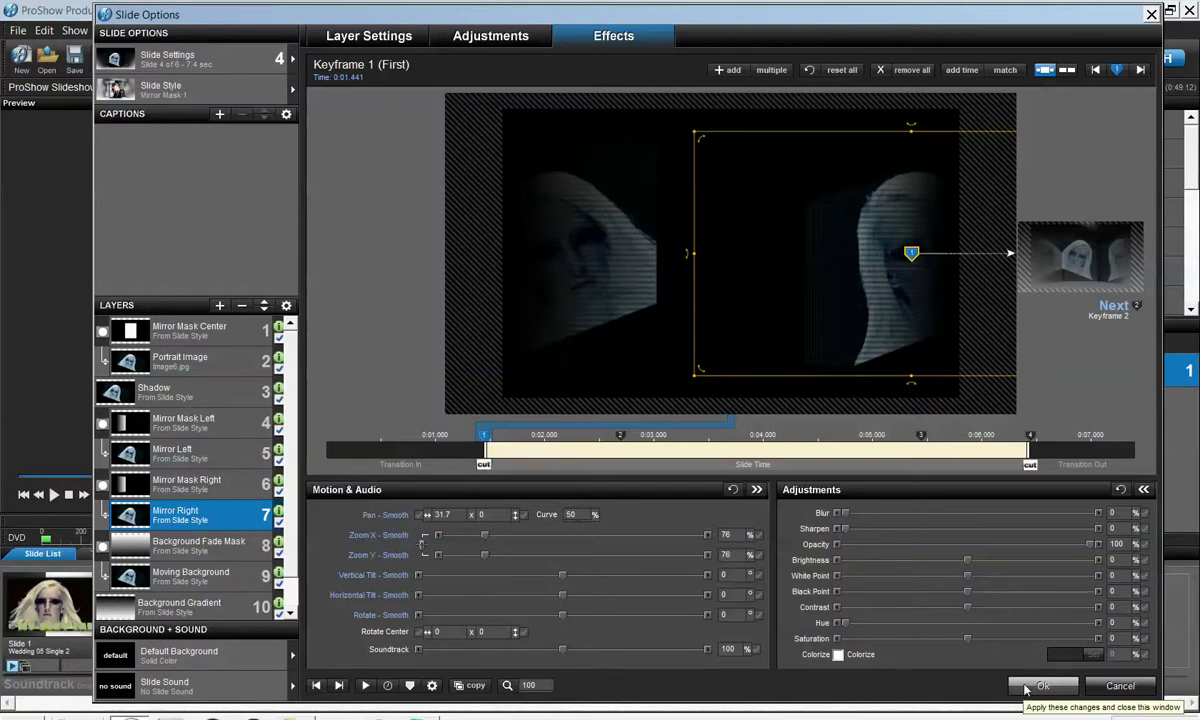
{"action": "left_click", "coordinate": [1036, 686]}
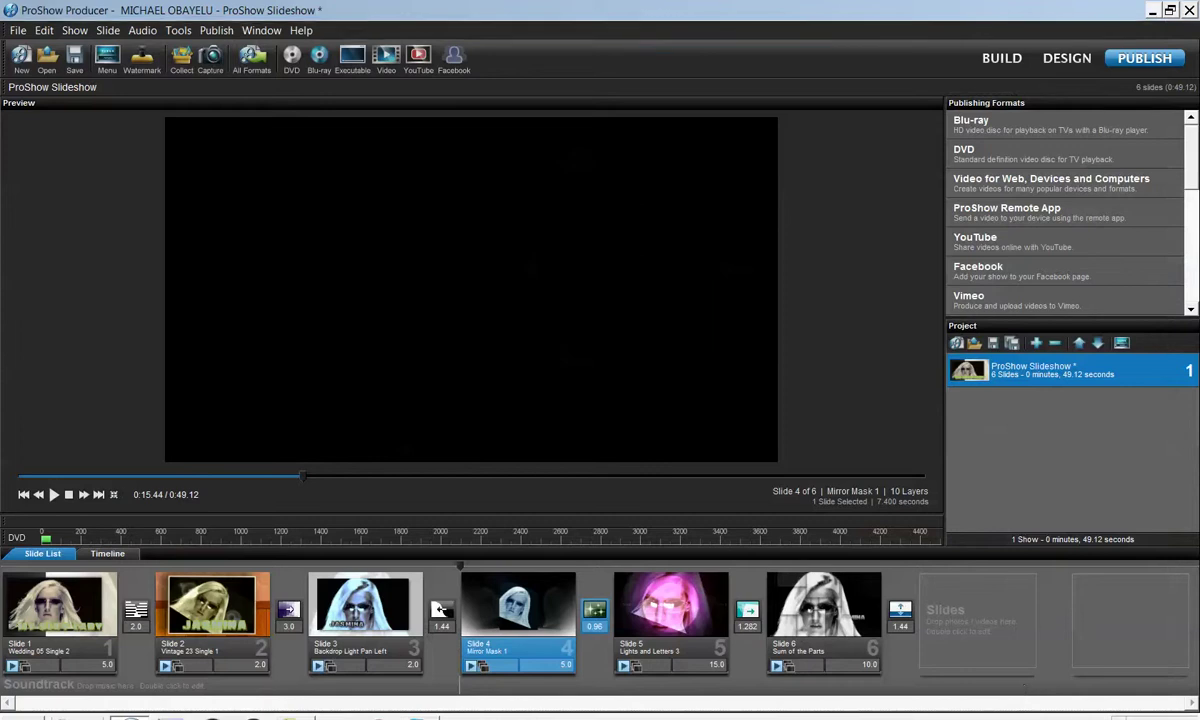